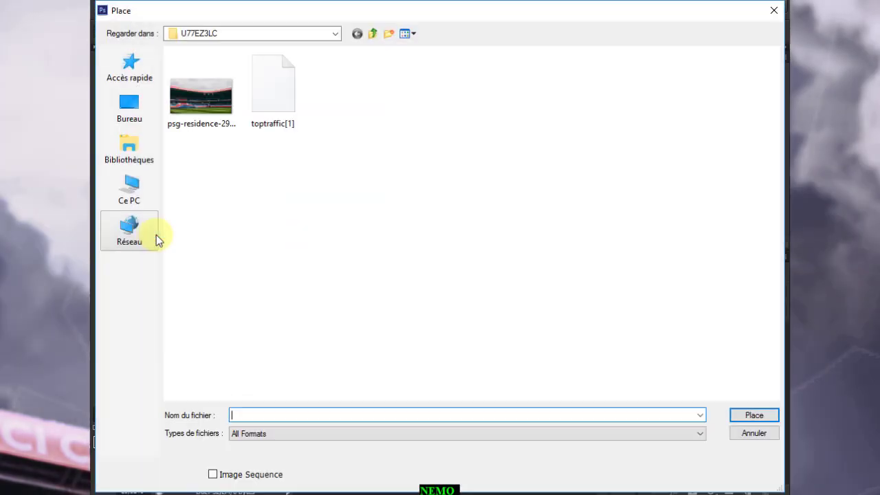
# Step: Place the runner-on-sandy-hill photo from the phone's Download folder into the canvas
pyautogui.click(130, 199)
pyautogui.doubleClick(207, 169)
pyautogui.doubleClick(206, 61)
pyautogui.doubleClick(200, 93)
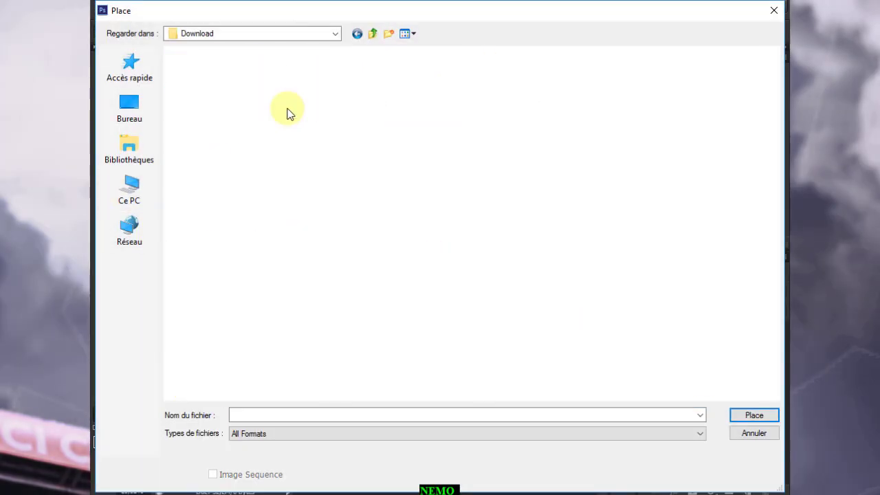
pyautogui.click(703, 186)
pyautogui.click(754, 416)
# Step: Copy the quick-selected sandy ground to its own layer and delete the original runner layer
pyautogui.press('Return')
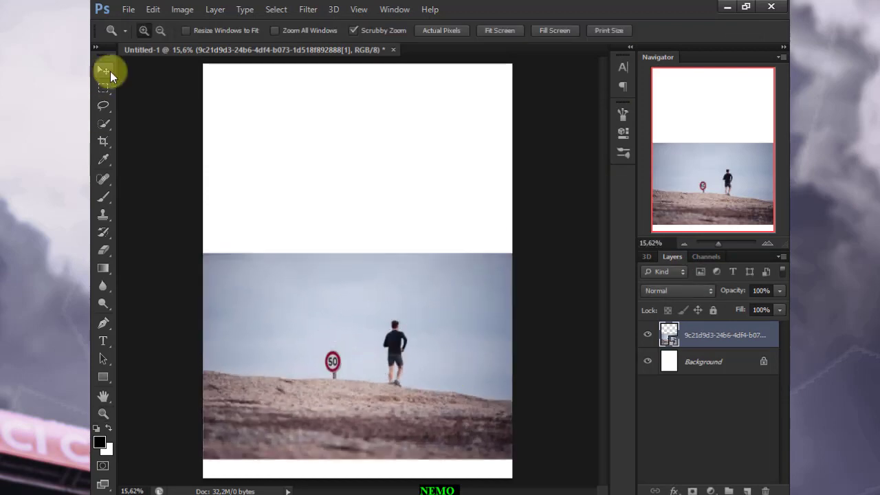
pyautogui.click(104, 71)
pyautogui.press('w')
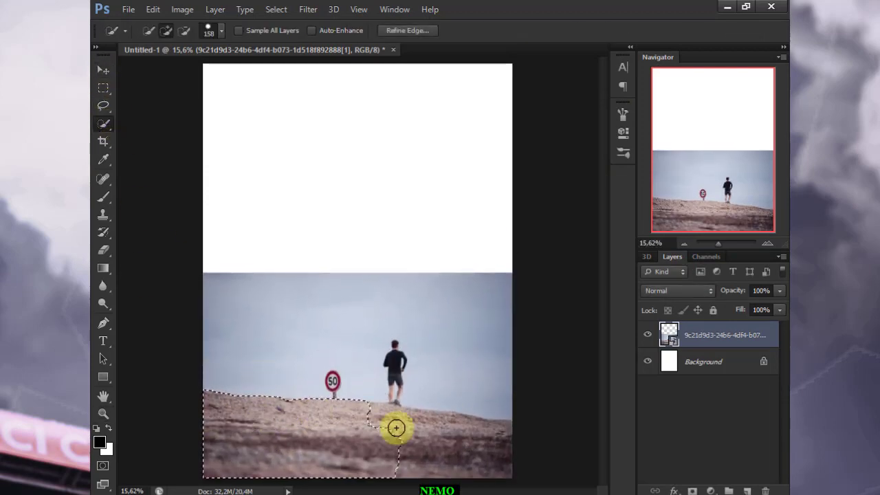
pyautogui.hotkey('ctrl', 'j')
pyautogui.press('Delete')
pyautogui.click(447, 199)
# Step: Place the stormy cloud photo, enlarge it and move it to the top of the canvas
pyautogui.click(128, 9)
pyautogui.click(153, 231)
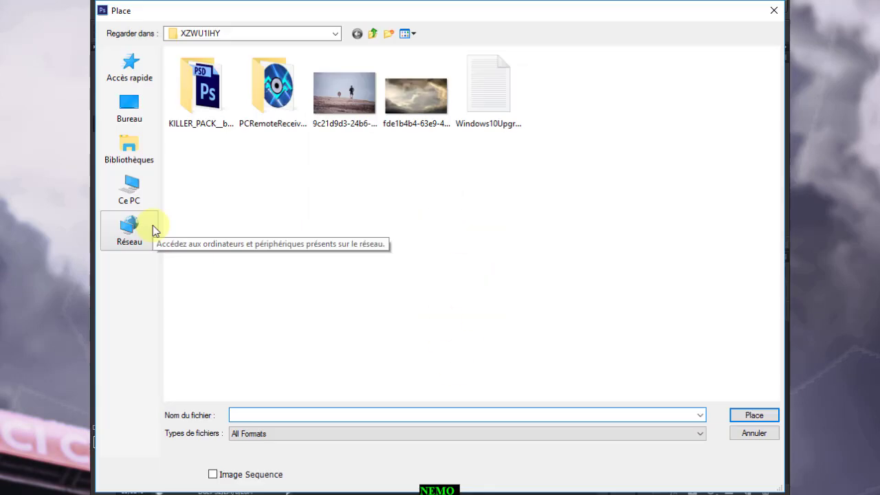
pyautogui.doubleClick(416, 96)
pyautogui.moveTo(516, 360); pyautogui.dragTo(530, 367)
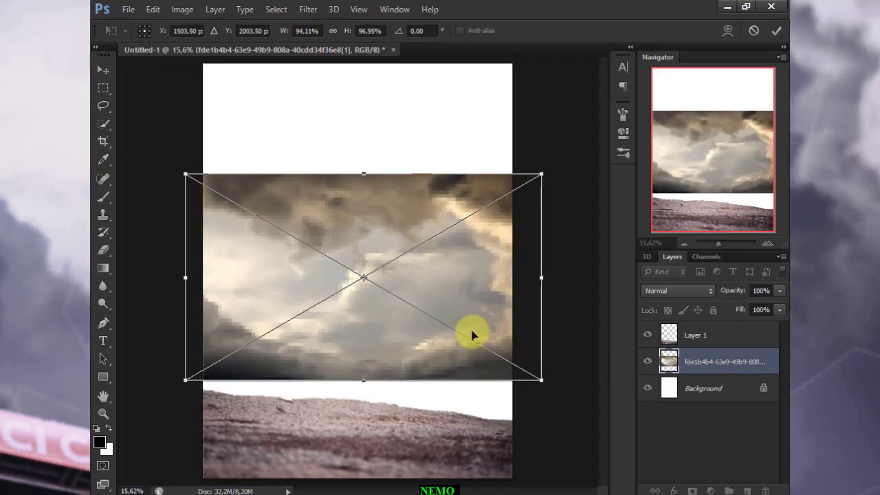
pyautogui.moveTo(473, 330); pyautogui.dragTo(450, 154)
pyautogui.press('Return')
# Step: Start placing a second cloud photo from the phone's Download folder
pyautogui.click(127, 9)
pyautogui.click(177, 232)
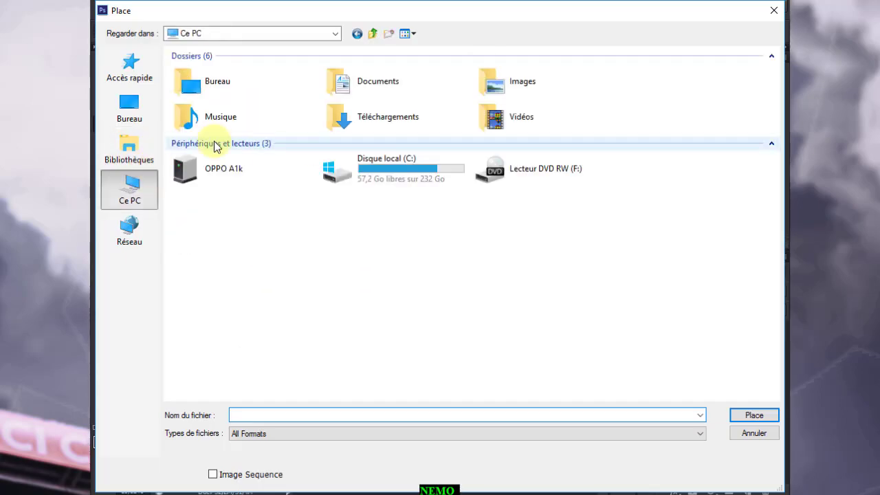
pyautogui.doubleClick(188, 169)
pyautogui.doubleClick(187, 99)
pyautogui.scroll(-5, 376, 233)
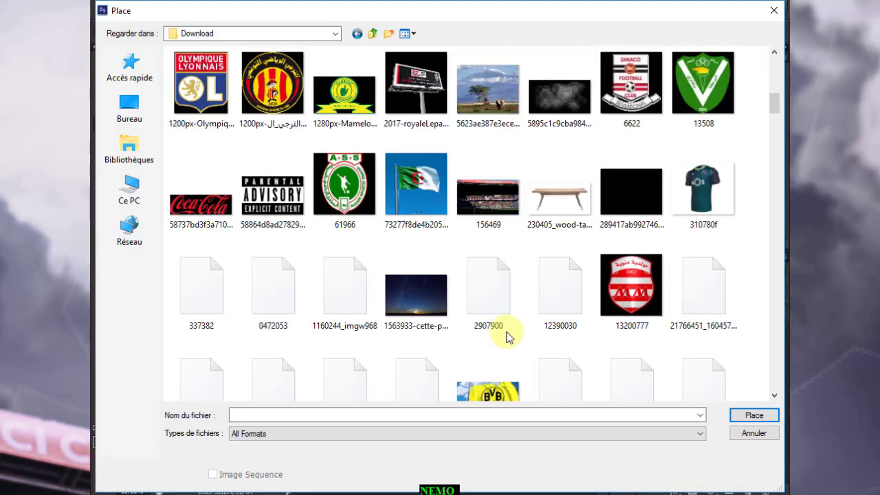
pyautogui.scroll(-2, 472, 327)
pyautogui.scroll(-5, 453, 330)
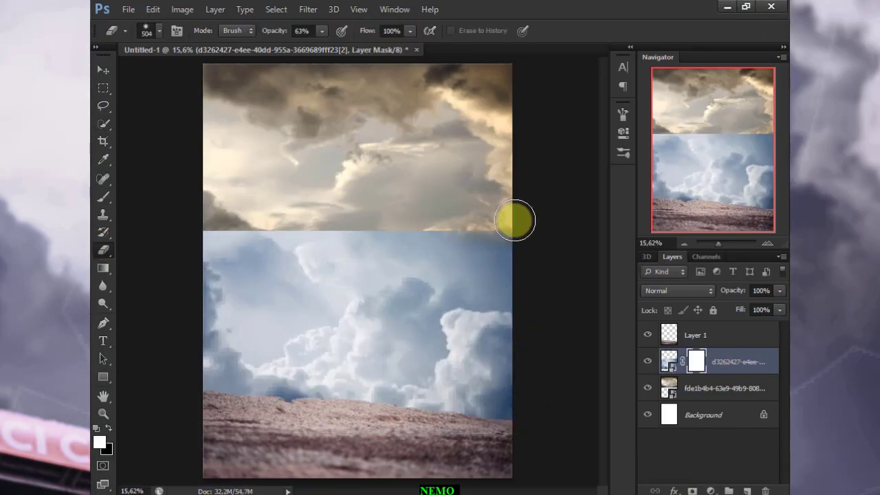
# Step: Soften the cloud seam on the mask and add a dark grey Solid Color fill above Background
pyautogui.moveTo(514, 220)
pyautogui.mouseDown()
pyautogui.moveTo(334, 211)
pyautogui.moveTo(190, 218)
pyautogui.mouseUp()
pyautogui.click(104, 69)
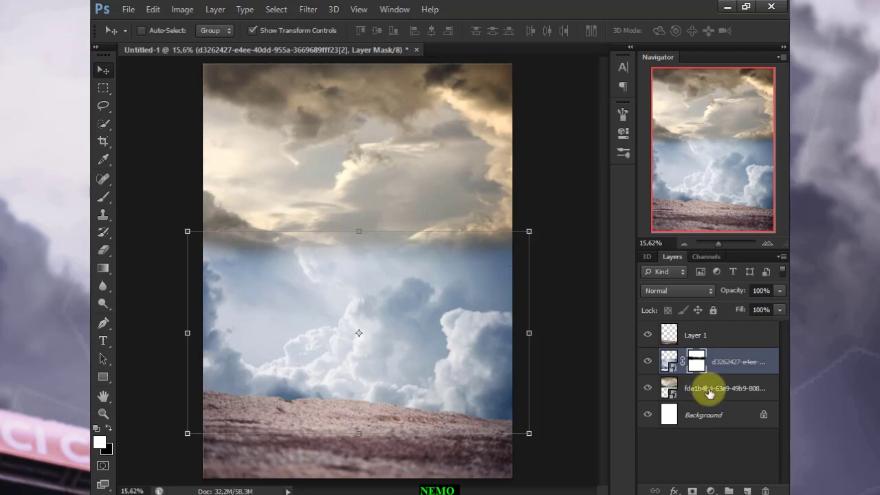
pyautogui.click(703, 414)
pyautogui.click(710, 491)
pyautogui.click(691, 198)
pyautogui.click(483, 360)
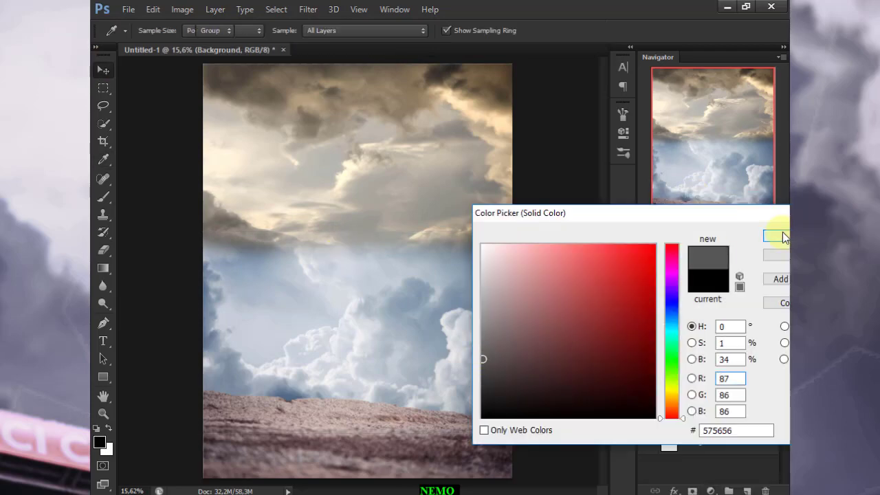
pyautogui.click(782, 236)
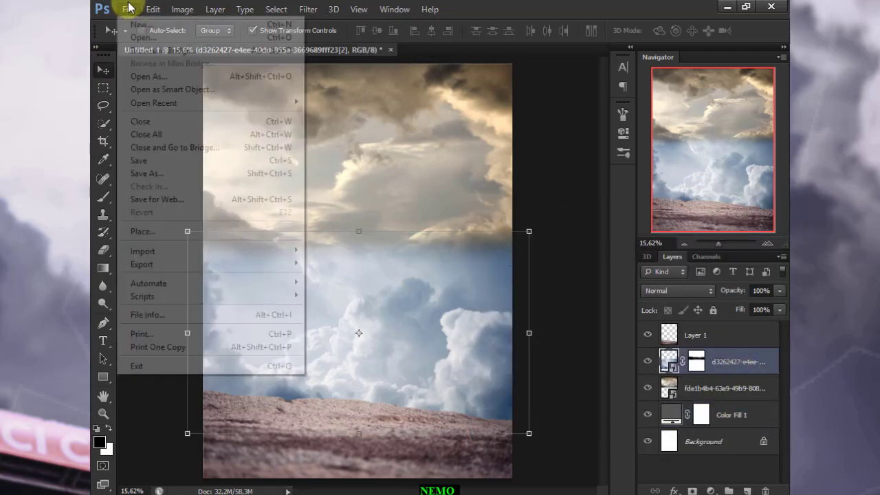
# Step: Browse the phone's Download folder to place the PSG stadium photo
pyautogui.click(142, 231)
pyautogui.doubleClick(212, 178)
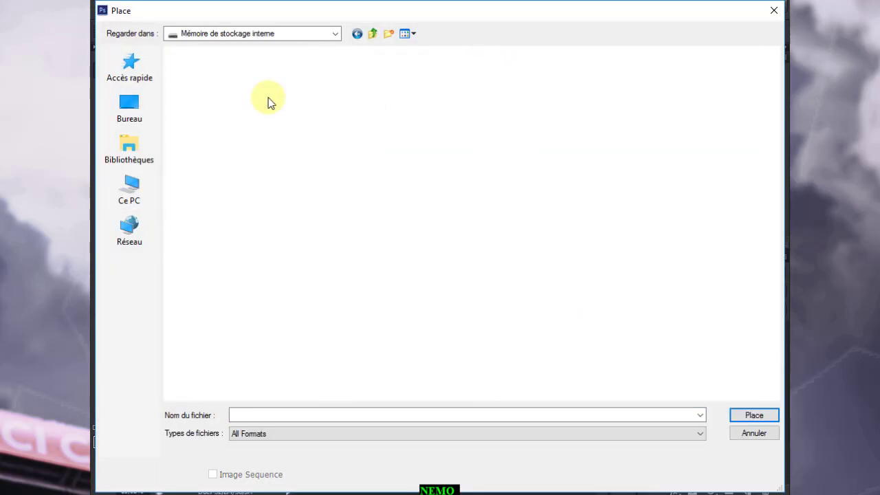
pyautogui.doubleClick(268, 99)
pyautogui.scroll(-3, 412, 241)
pyautogui.scroll(-10, 433, 309)
pyautogui.scroll(-10, 435, 308)
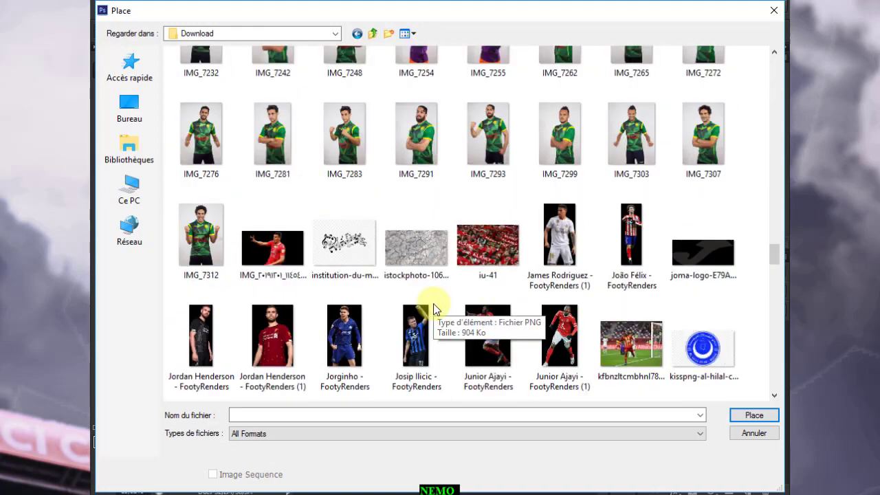
pyautogui.scroll(-5, 440, 309)
pyautogui.scroll(-10, 441, 309)
pyautogui.scroll(-10, 454, 235)
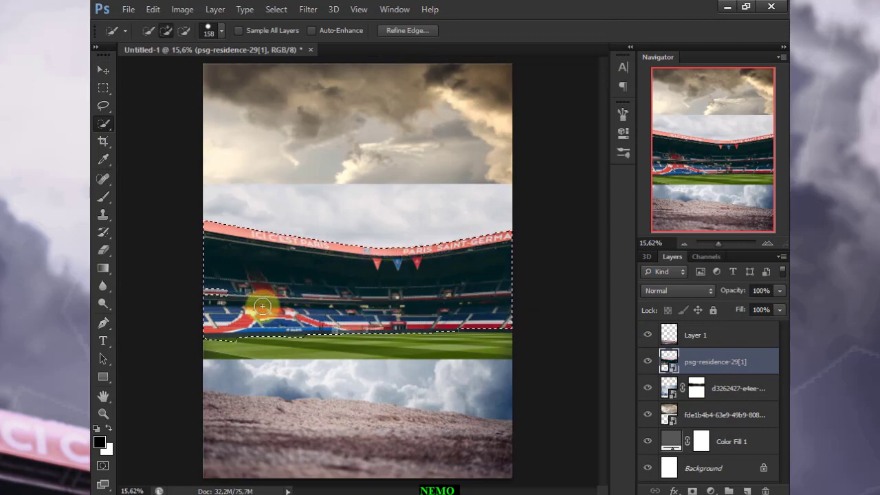
# Step: Copy the selected stands to a new layer, then enlarge, tilt and move them lower
pyautogui.hotkey('ctrl', 'j')
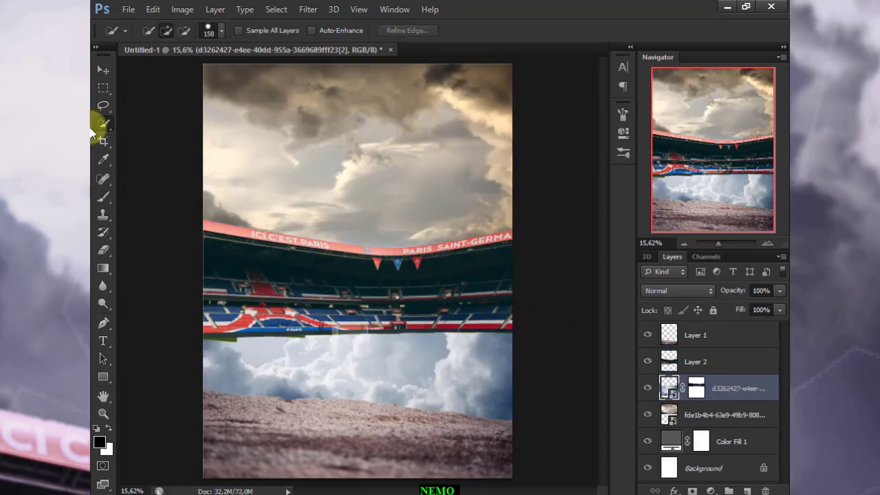
pyautogui.click(103, 69)
pyautogui.hotkey('ctrl', 't')
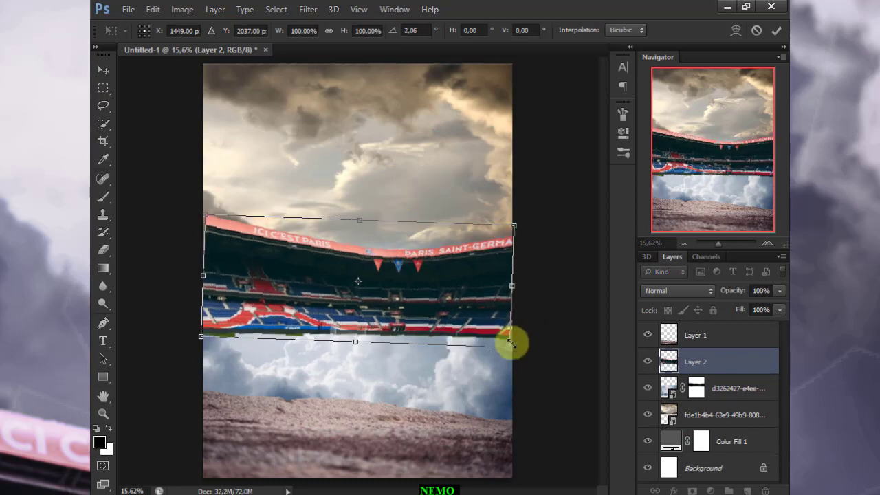
pyautogui.moveTo(511, 344)
pyautogui.mouseDown()
pyautogui.moveTo(556, 359)
pyautogui.moveTo(524, 387)
pyautogui.moveTo(540, 396)
pyautogui.mouseUp()
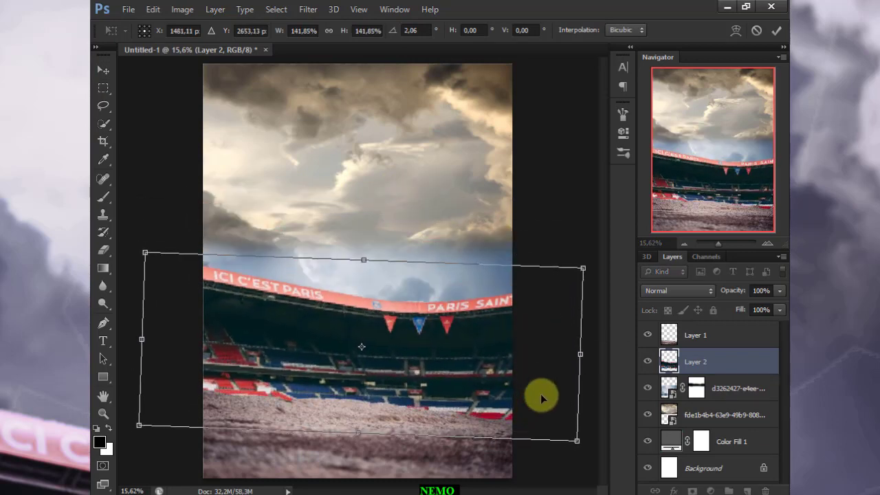
pyautogui.press('Return')
pyautogui.click(103, 413)
# Step: Apply Gaussian Blur to the blue cloud layer and the stormy cloud layer
pyautogui.click(701, 388)
pyautogui.click(308, 8)
pyautogui.click(529, 242)
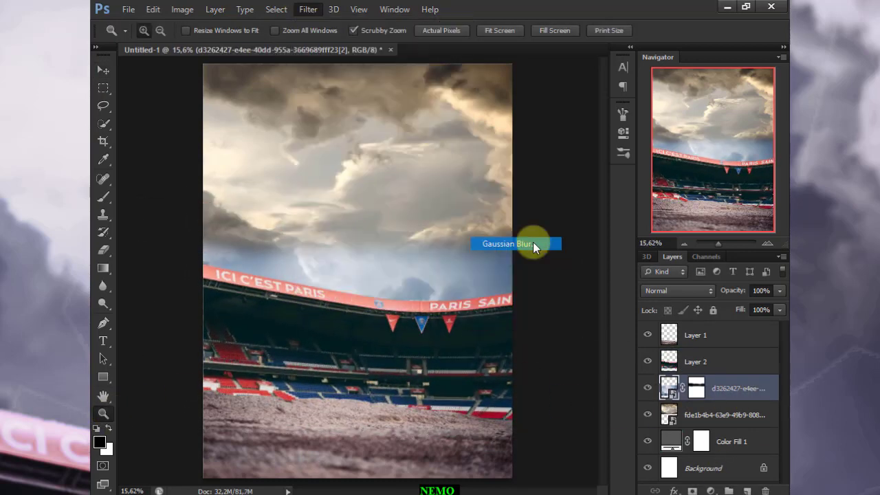
pyautogui.click(695, 65)
pyautogui.click(721, 448)
pyautogui.click(308, 9)
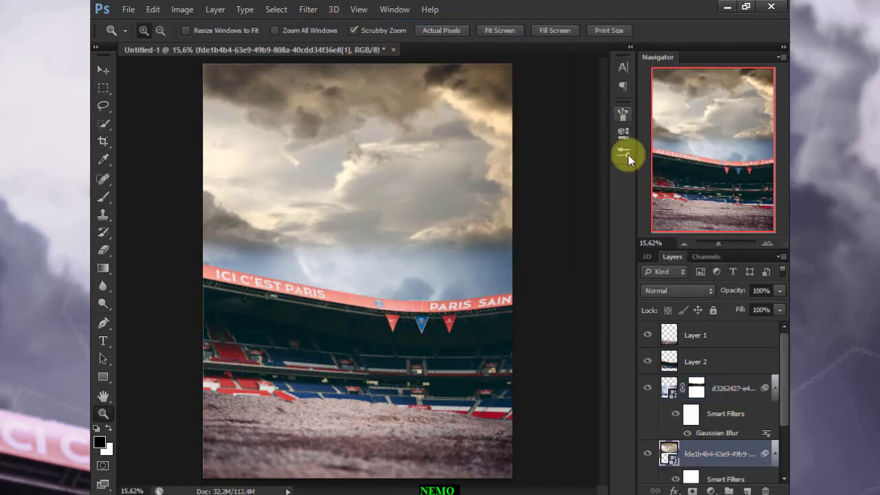
# Step: Blur the stadium layer, Layer 2, with a 5.1-pixel Gaussian Blur
pyautogui.click(695, 361)
pyautogui.click(308, 9)
pyautogui.click(536, 258)
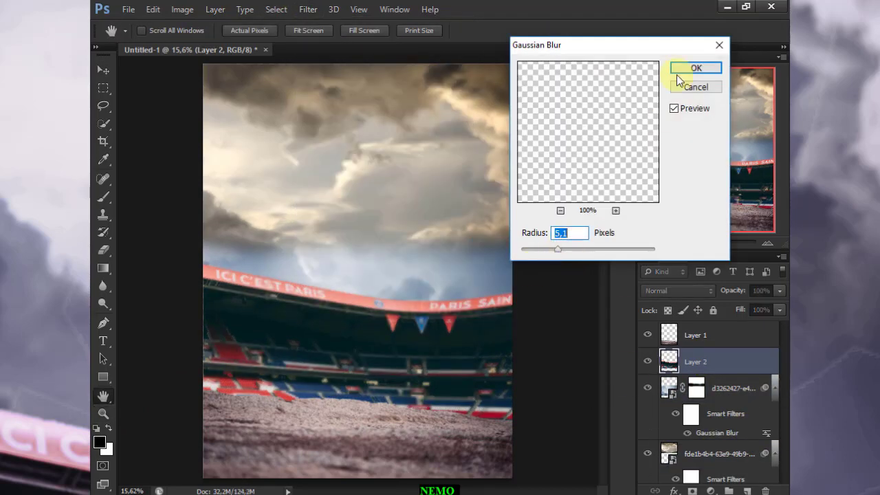
pyautogui.click(695, 67)
# Step: Add a Color Balance layer shifting midtones and shadows toward blue, highlights toward cyan
pyautogui.click(710, 491)
pyautogui.moveTo(486, 224); pyautogui.dragTo(518, 224)
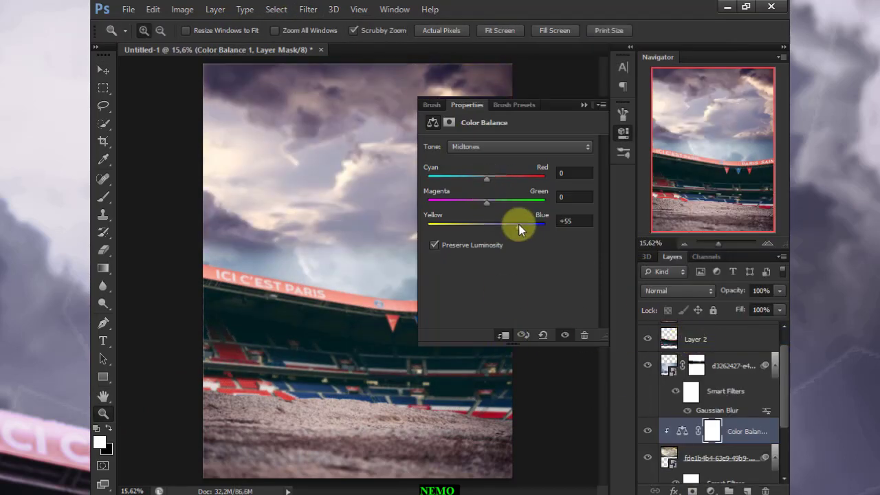
pyautogui.moveTo(487, 177)
pyautogui.mouseDown()
pyautogui.moveTo(470, 179)
pyautogui.moveTo(495, 180)
pyautogui.mouseUp()
pyautogui.click(519, 146)
pyautogui.click(474, 146)
pyautogui.moveTo(487, 224); pyautogui.dragTo(496, 225)
pyautogui.click(497, 146)
pyautogui.click(474, 181)
pyautogui.moveTo(487, 178); pyautogui.dragTo(478, 179)
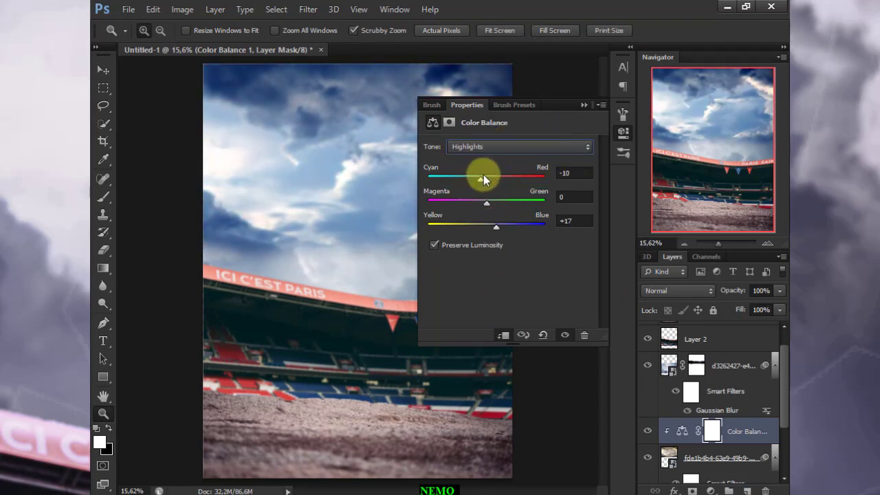
# Step: Add a Vibrance layer and a darkening Brightness/Contrast layer clipped to Layer 1
pyautogui.click(710, 490)
pyautogui.click(544, 349)
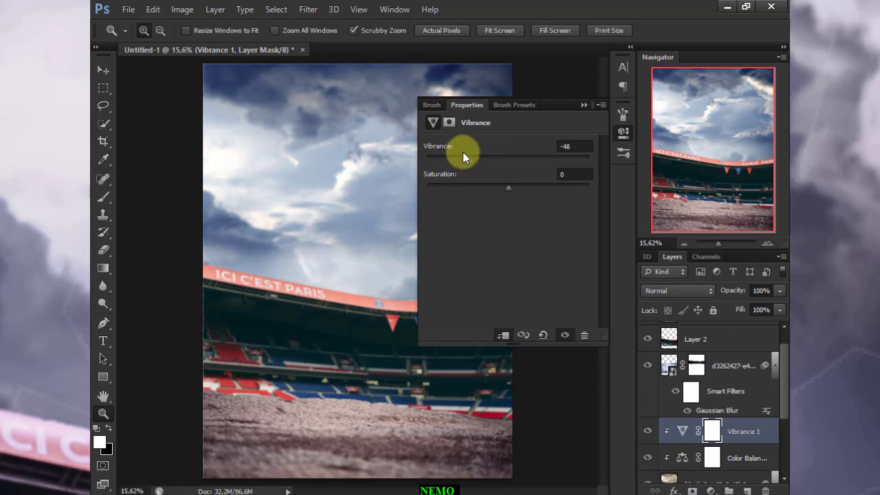
pyautogui.click(623, 132)
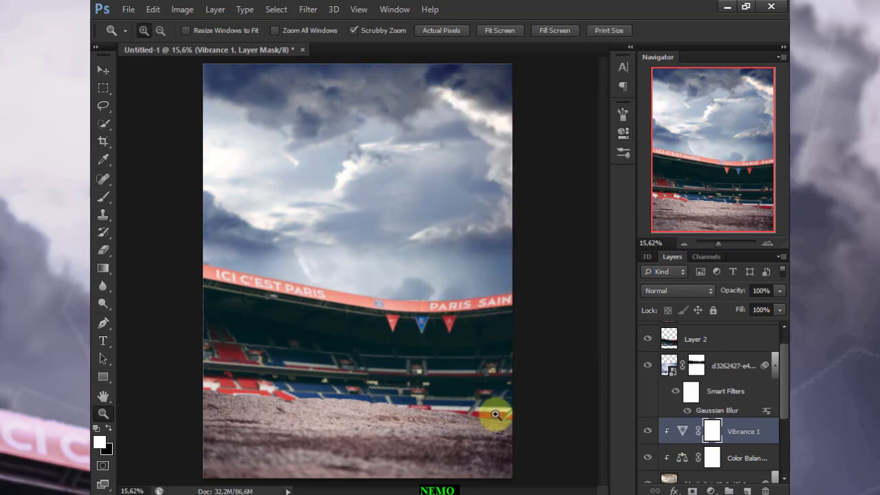
pyautogui.click(668, 479)
pyautogui.click(710, 490)
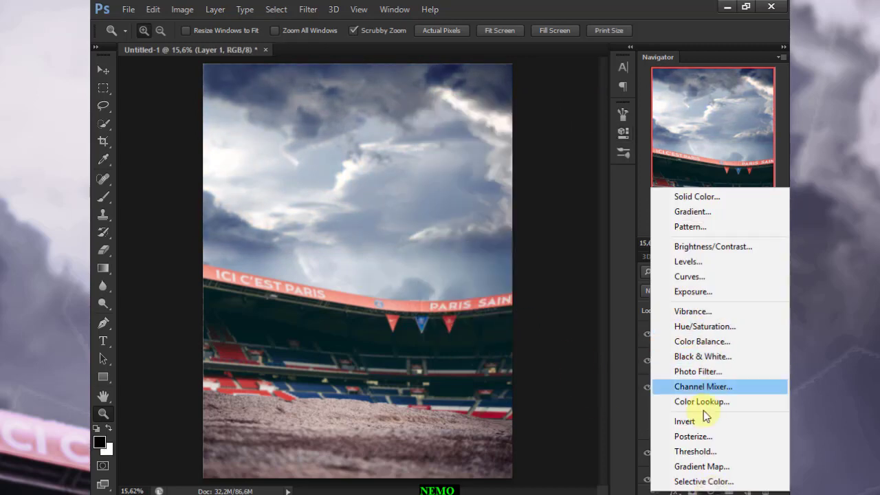
pyautogui.click(532, 431)
pyautogui.click(710, 490)
pyautogui.click(703, 241)
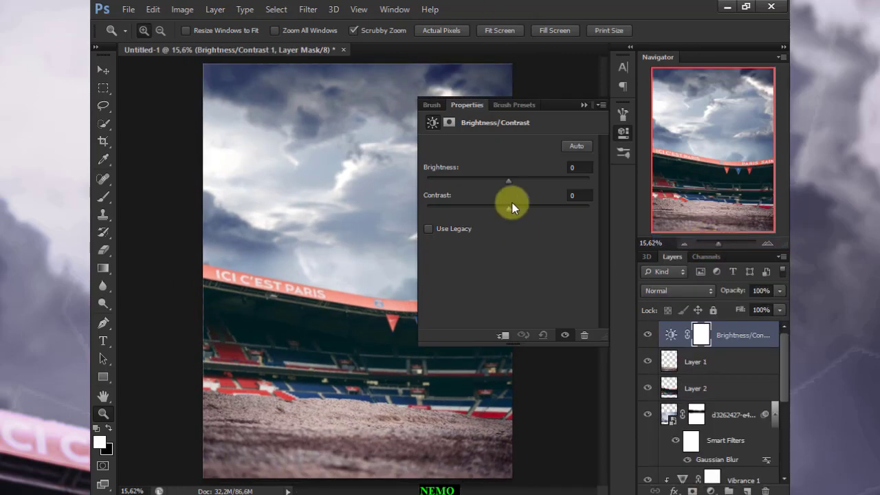
pyautogui.moveTo(508, 180); pyautogui.dragTo(470, 180)
pyautogui.click(497, 334)
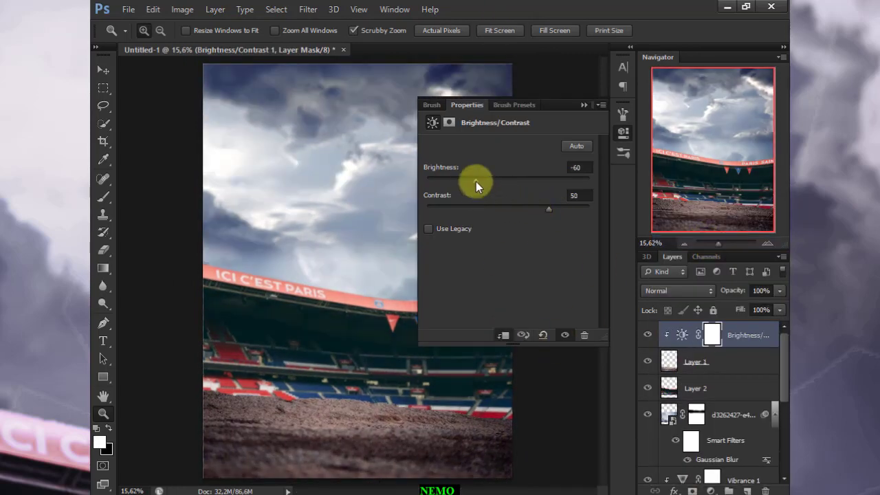
pyautogui.click(582, 105)
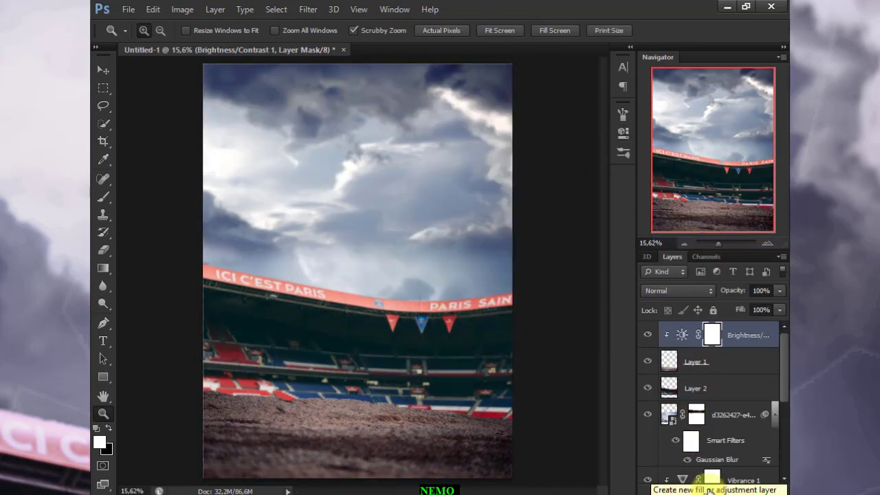
# Step: Add a brightening Curves layer, a Levels layer and a second Vibrance layer
pyautogui.click(710, 490)
pyautogui.click(686, 275)
pyautogui.moveTo(526, 239); pyautogui.dragTo(526, 218)
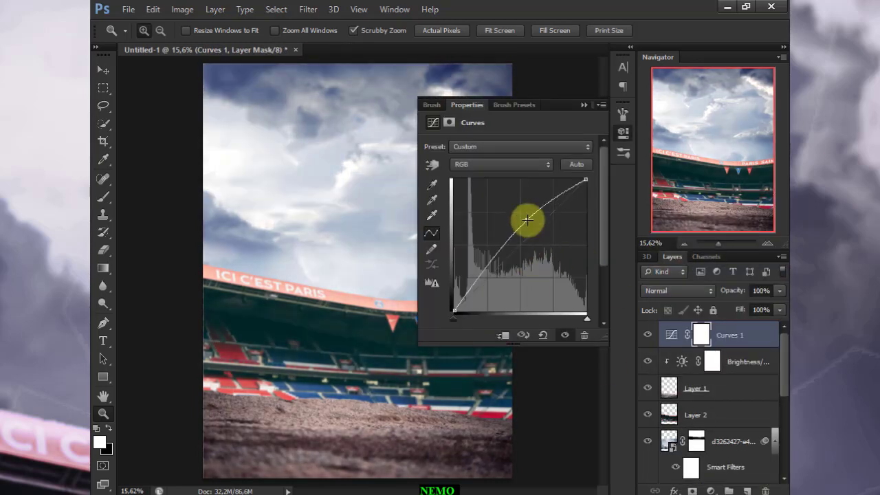
pyautogui.click(710, 490)
pyautogui.click(687, 259)
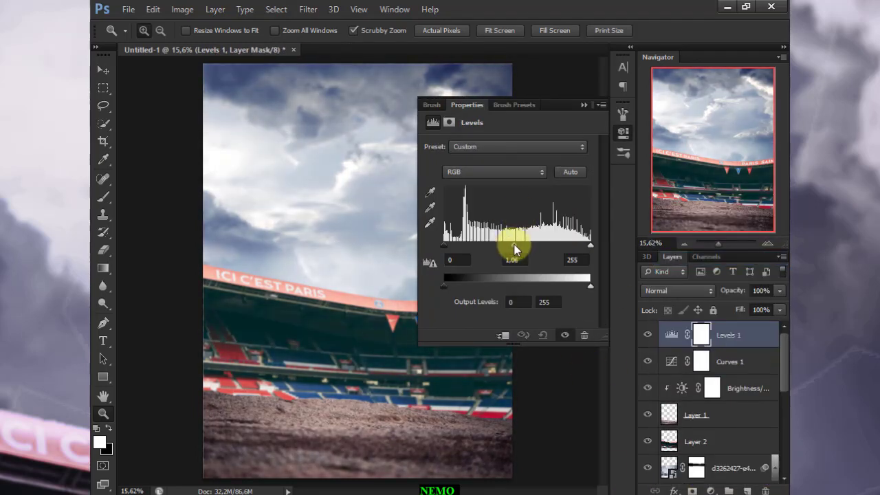
pyautogui.click(710, 490)
pyautogui.click(687, 311)
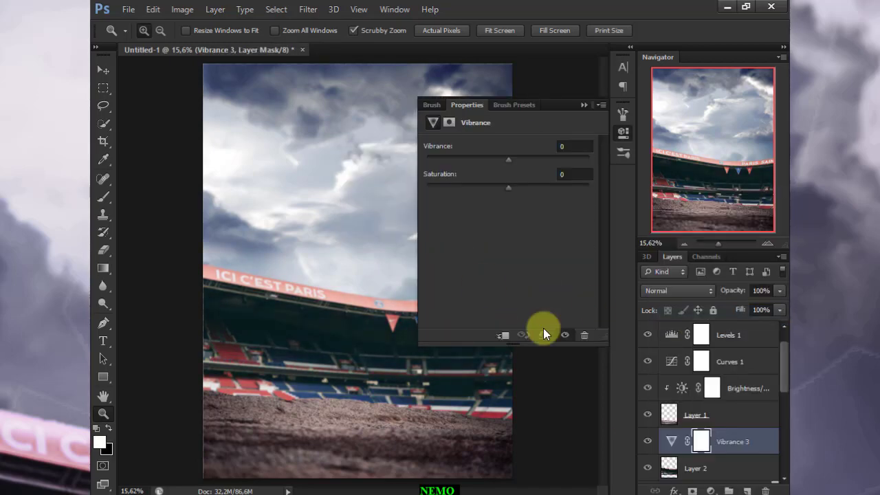
# Step: Add Color Balance 2 toward cyan-blue midtones and a Curves layer with reshaped blue channel
pyautogui.click(710, 490)
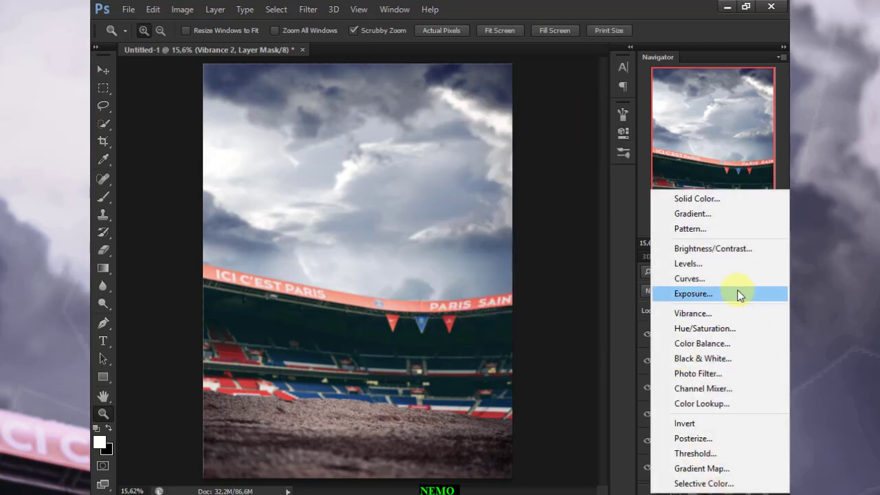
pyautogui.click(688, 339)
pyautogui.moveTo(487, 225); pyautogui.dragTo(501, 227)
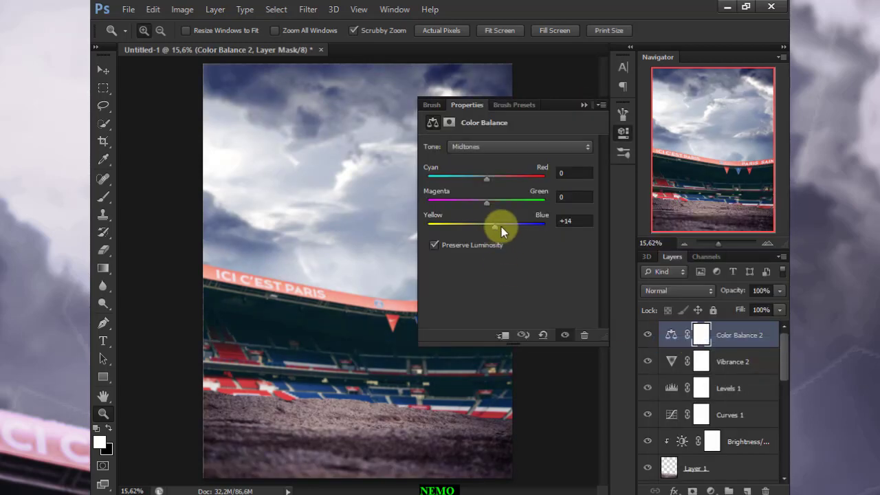
pyautogui.click(584, 105)
pyautogui.click(710, 490)
pyautogui.click(649, 281)
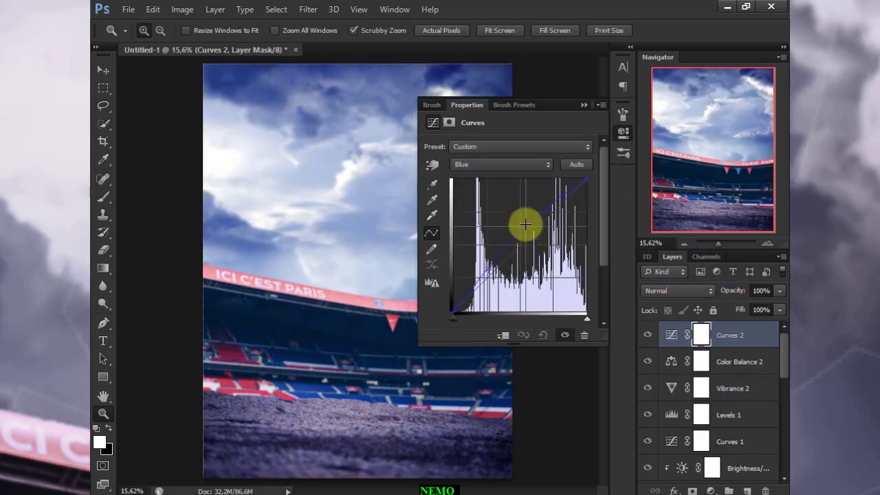
pyautogui.moveTo(749, 308); pyautogui.dragTo(730, 306)
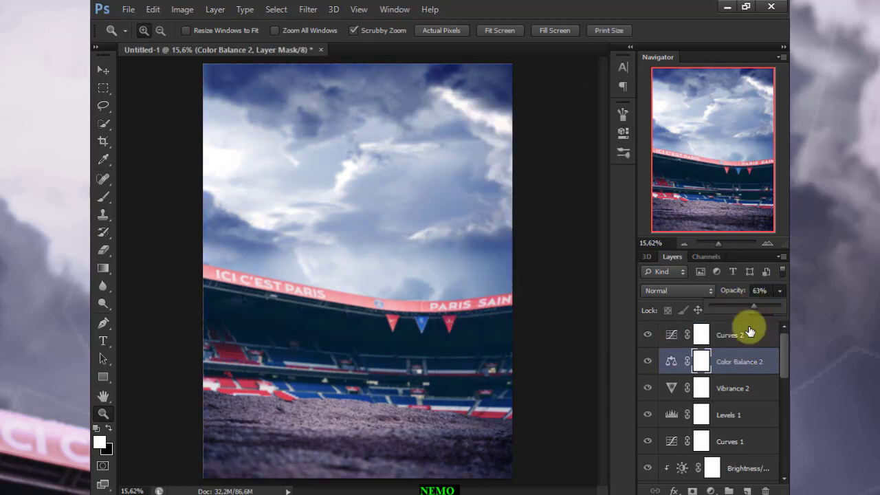
# Step: Add a brightening Brightness/Contrast layer and an Exposure layer with gamma 0.91
pyautogui.click(710, 490)
pyautogui.click(713, 244)
pyautogui.moveTo(529, 208); pyautogui.dragTo(510, 178)
pyautogui.click(583, 105)
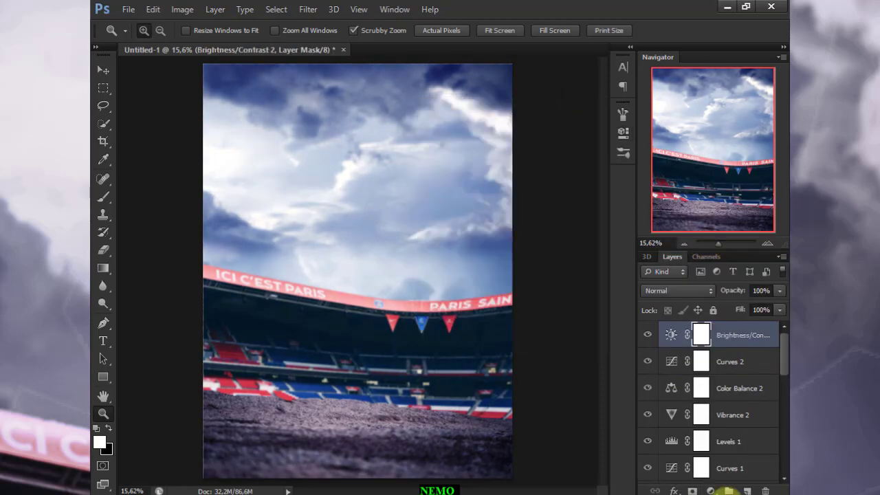
pyautogui.click(710, 490)
pyautogui.click(693, 284)
# Step: Add a Color Lookup adjustment layer using the 2Strip.look preset
pyautogui.click(696, 488)
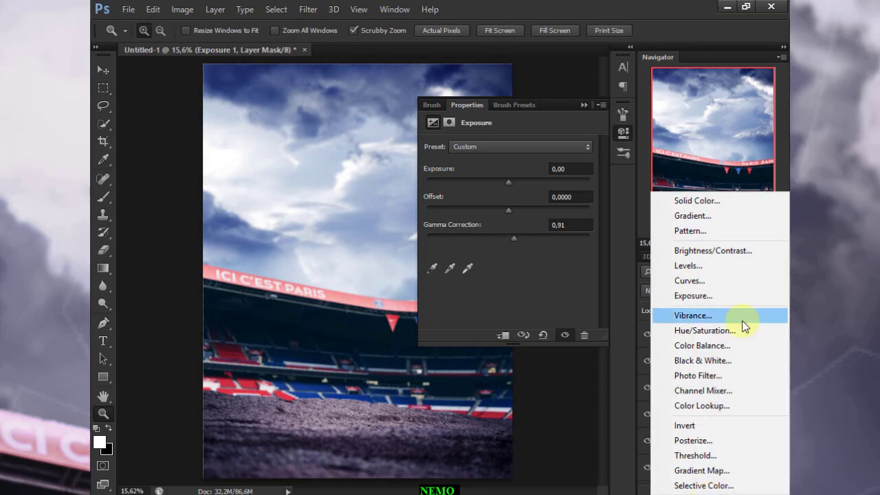
pyautogui.click(701, 406)
pyautogui.click(547, 146)
pyautogui.click(525, 197)
# Step: Set the lookup to FallColors.look and add a second Color Lookup using Soft_Warming.look
pyautogui.press('Down')
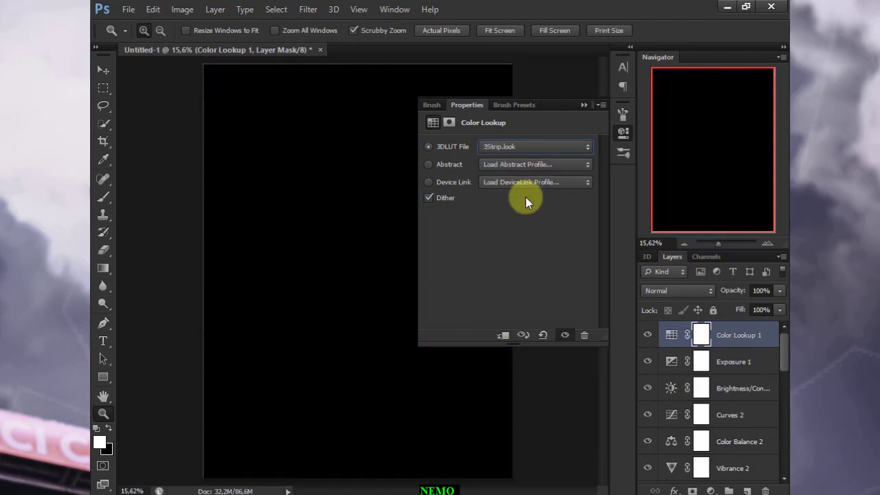
pyautogui.press('Down')
pyautogui.press('Down')
pyautogui.press('Down')
pyautogui.press('Down')
pyautogui.press('Down')
pyautogui.press('Down')
pyautogui.press('Down')
pyautogui.press('Up')
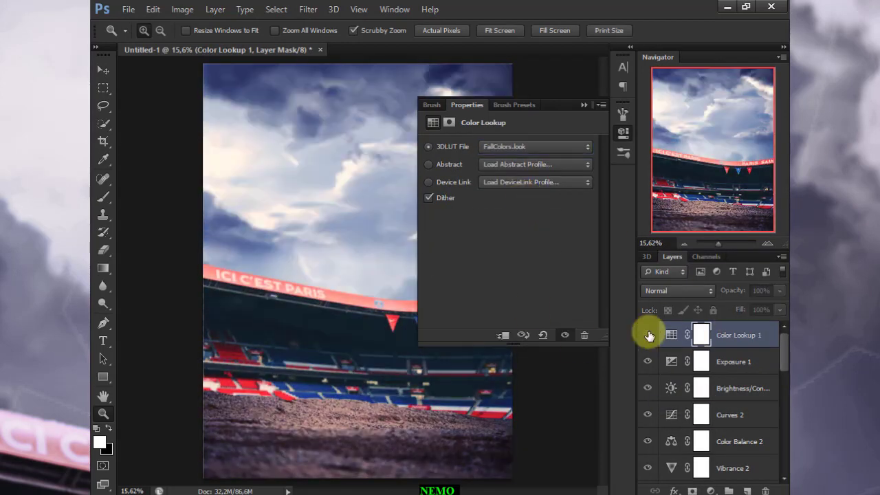
pyautogui.click(711, 490)
pyautogui.click(701, 406)
pyautogui.click(536, 147)
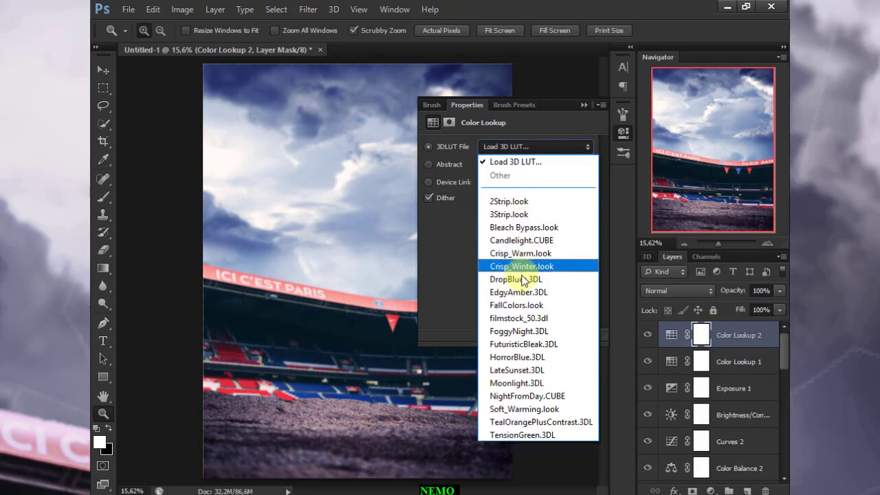
pyautogui.click(517, 380)
pyautogui.click(535, 147)
pyautogui.click(529, 227)
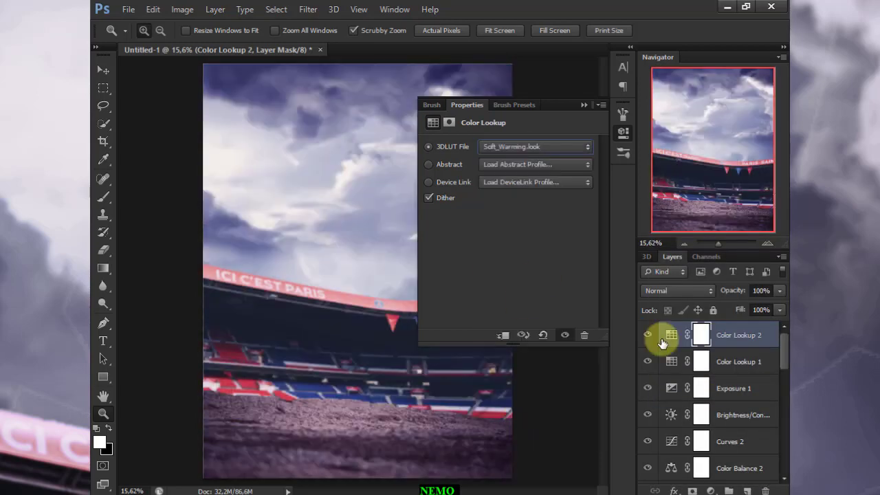
# Step: Add a Photo Filter adjustment layer with a blue filter colour
pyautogui.click(711, 491)
pyautogui.click(697, 369)
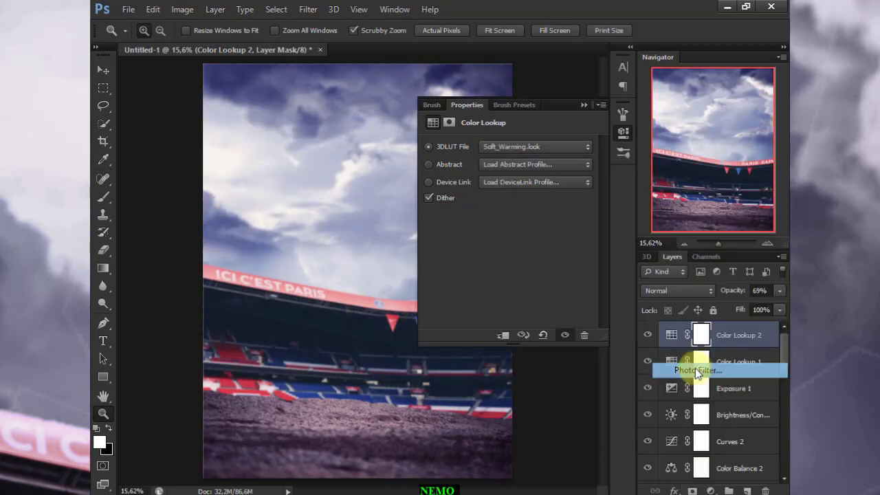
pyautogui.click(472, 167)
pyautogui.moveTo(598, 348); pyautogui.dragTo(664, 236)
pyautogui.press('Return')
pyautogui.press('z')
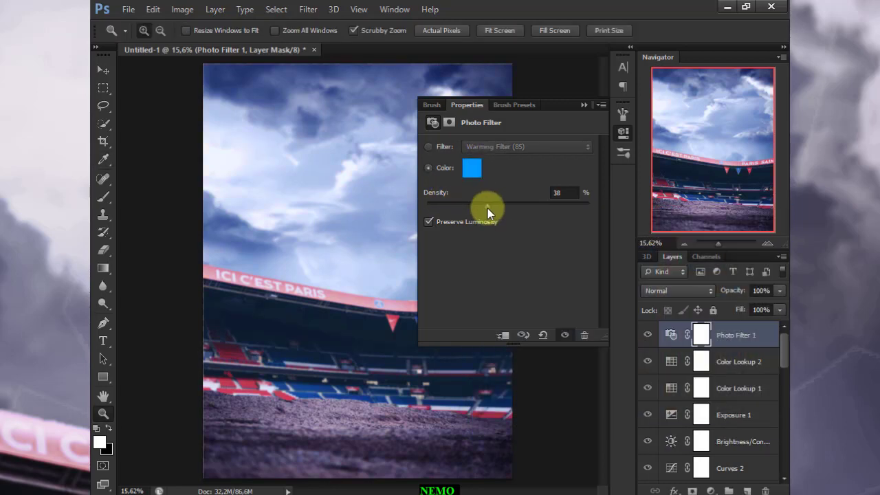
pyautogui.click(583, 105)
# Step: Add Selective Color, Vibrance and a slightly brightening Curves adjustment layer
pyautogui.click(715, 491)
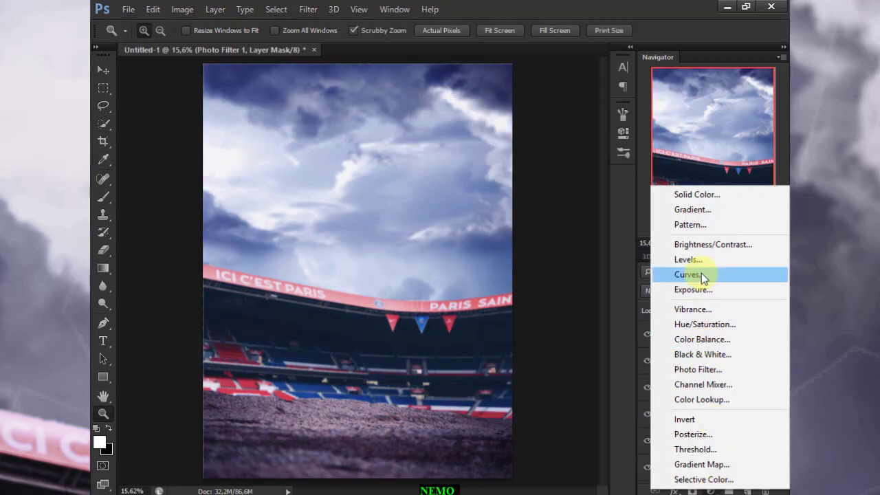
pyautogui.click(704, 479)
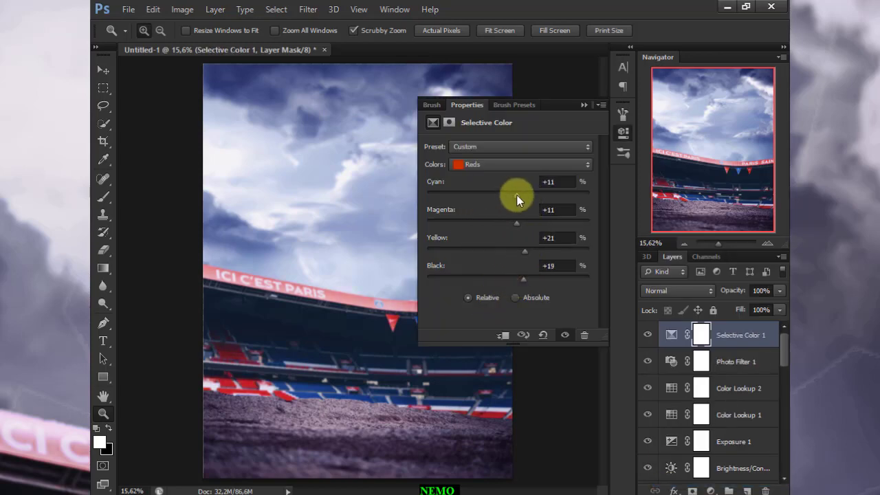
pyautogui.click(710, 491)
pyautogui.click(718, 309)
pyautogui.click(710, 491)
pyautogui.click(681, 264)
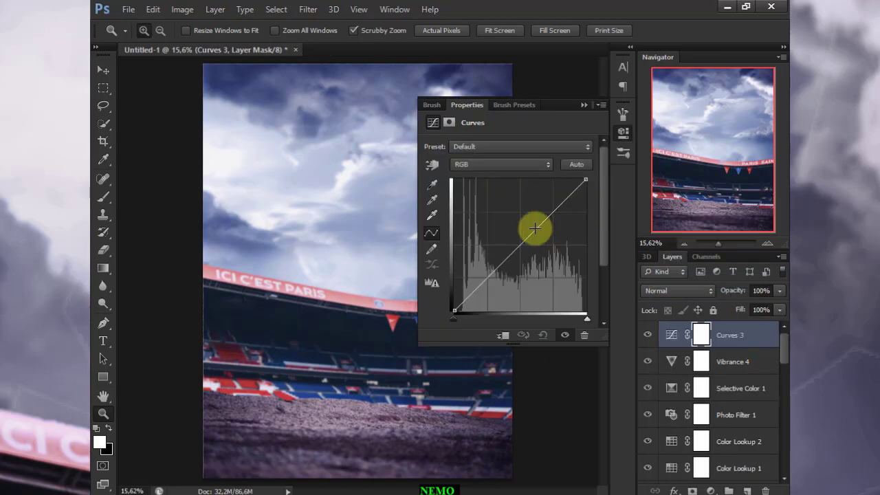
pyautogui.moveTo(534, 227); pyautogui.dragTo(534, 220)
pyautogui.scroll(-5, 715, 447)
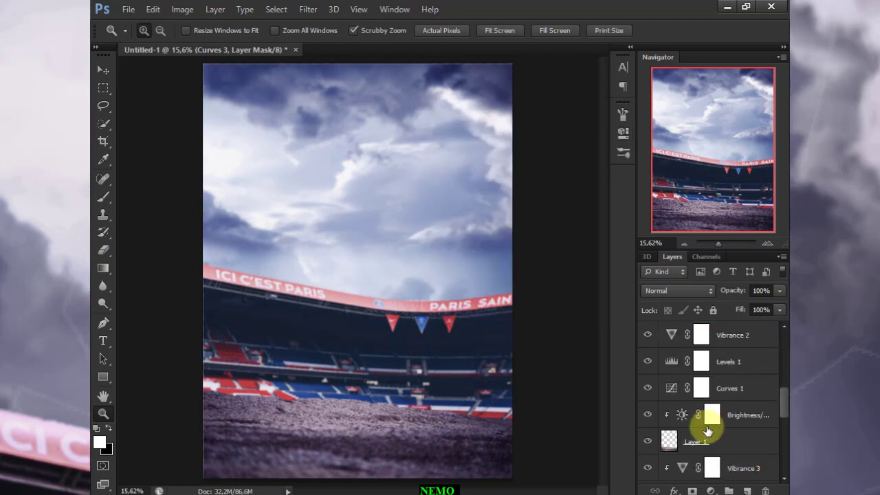
# Step: Add a Vibrance and a Brightness/Contrast adjustment above the stadium photo layer
pyautogui.click(729, 468)
pyautogui.click(710, 491)
pyautogui.click(687, 315)
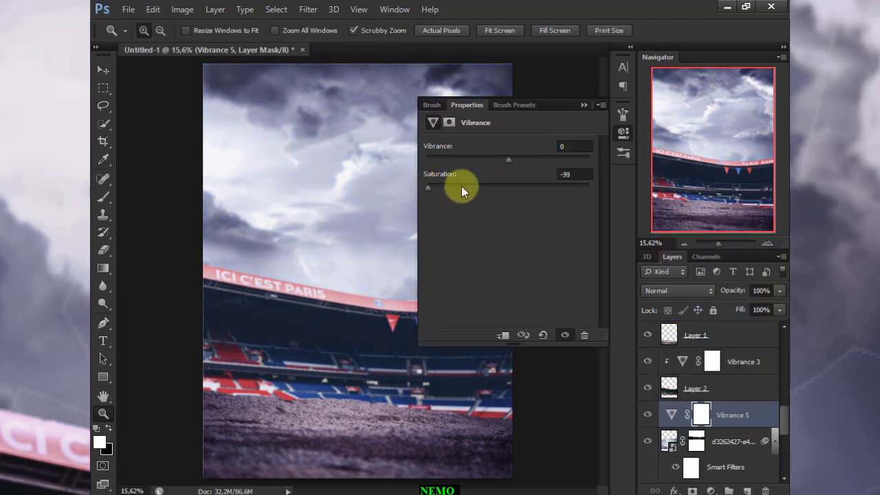
pyautogui.click(710, 490)
pyautogui.click(694, 247)
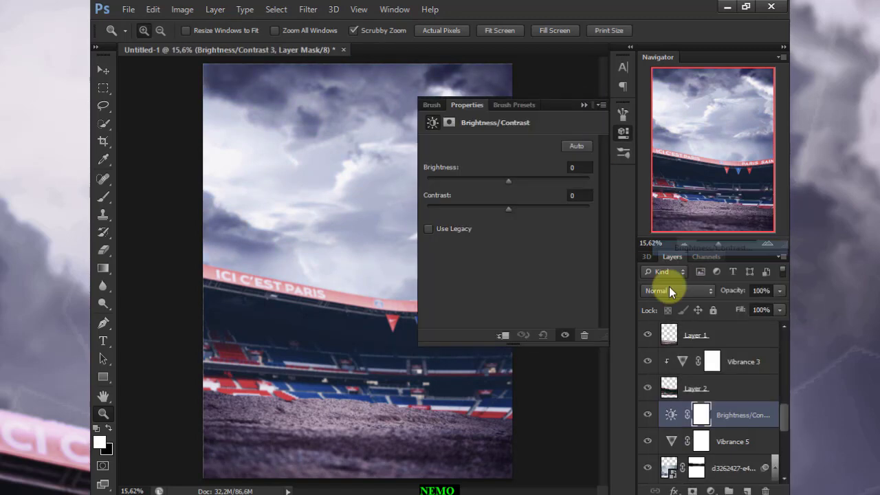
pyautogui.moveTo(508, 181); pyautogui.dragTo(495, 180)
pyautogui.click(615, 203)
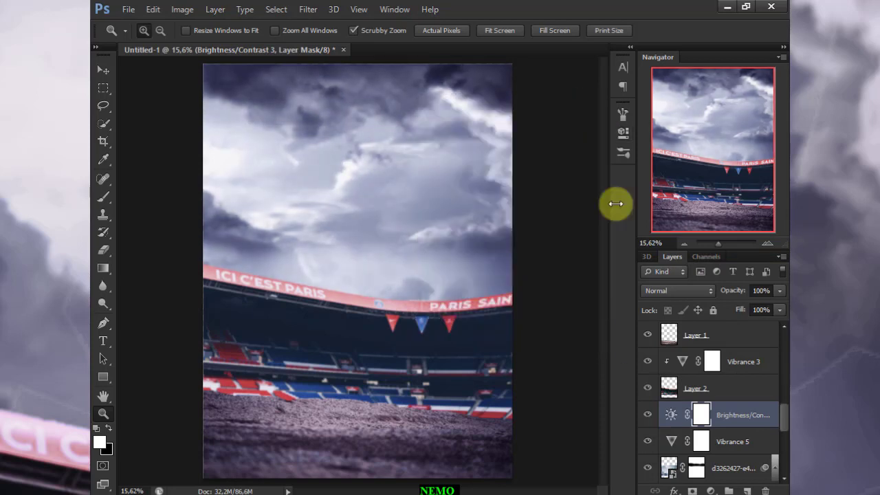
# Step: Paint a white glow over the upper-left clouds on a new Overlay layer
pyautogui.hotkey('ctrl', 'shift', 'alt', 'n')
pyautogui.click(103, 197)
pyautogui.click(158, 31)
pyautogui.click(374, 31)
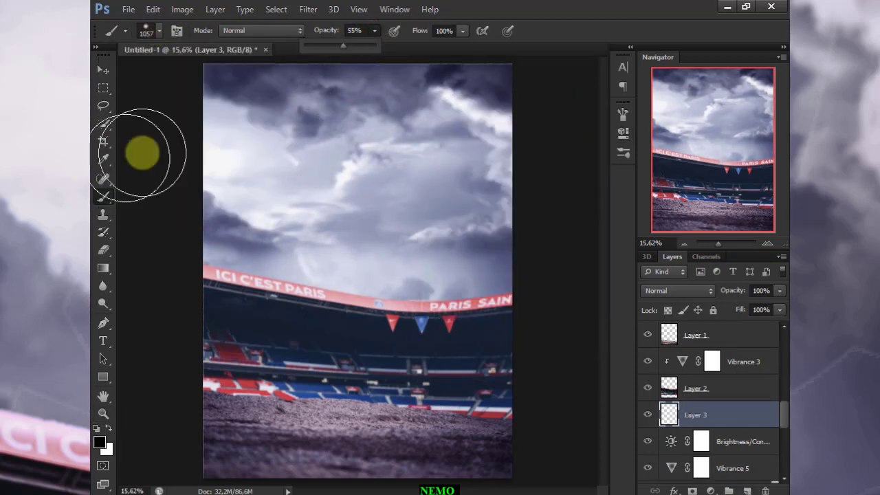
pyautogui.press('x')
pyautogui.moveTo(387, 255)
pyautogui.mouseDown()
pyautogui.moveTo(304, 226)
pyautogui.moveTo(255, 229)
pyautogui.mouseUp()
pyautogui.click(677, 290)
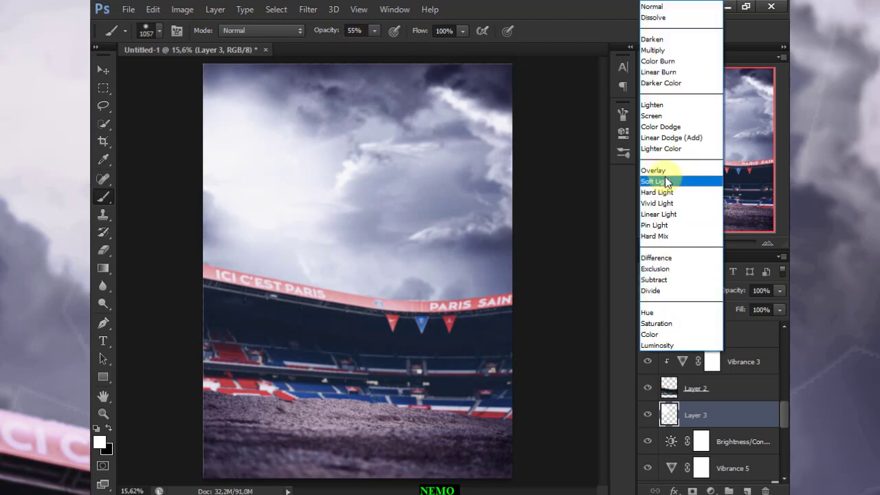
pyautogui.click(653, 170)
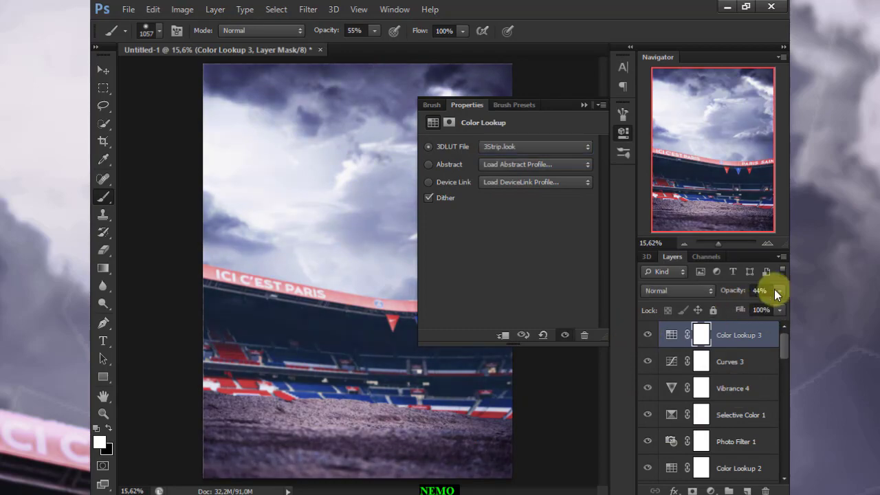
# Step: Place the PSG player render from the phone's Download folder into the composition
pyautogui.click(129, 9)
pyautogui.click(147, 231)
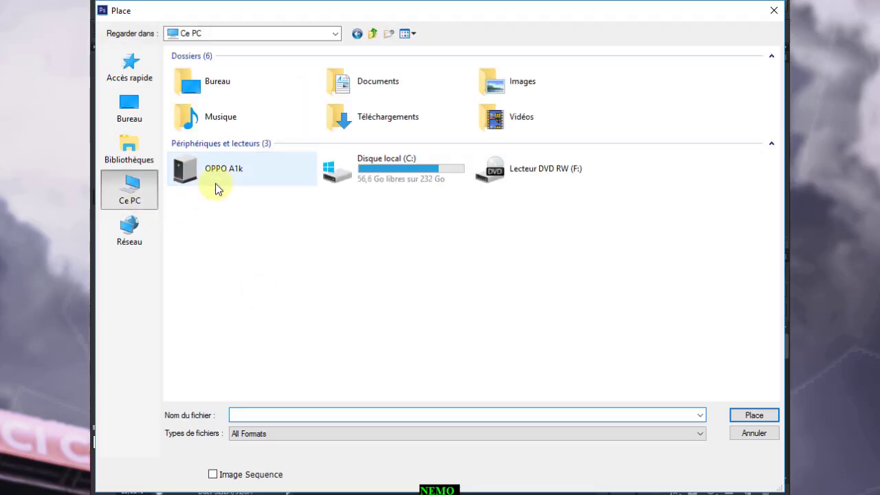
pyautogui.doubleClick(220, 180)
pyautogui.doubleClick(240, 173)
pyautogui.scroll(-10, 469, 232)
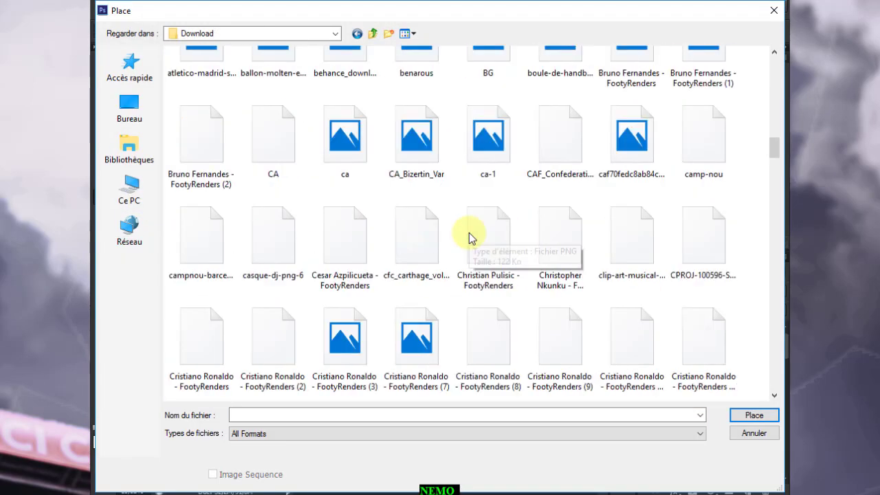
pyautogui.scroll(-10, 469, 232)
pyautogui.scroll(-10, 469, 233)
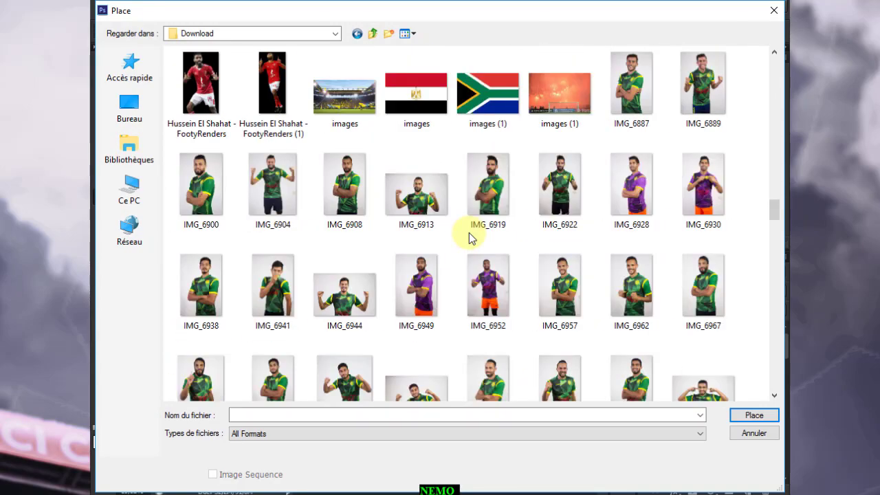
pyautogui.scroll(-5, 468, 232)
pyautogui.scroll(-5, 469, 232)
pyautogui.scroll(-5, 469, 232)
pyautogui.scroll(-5, 453, 241)
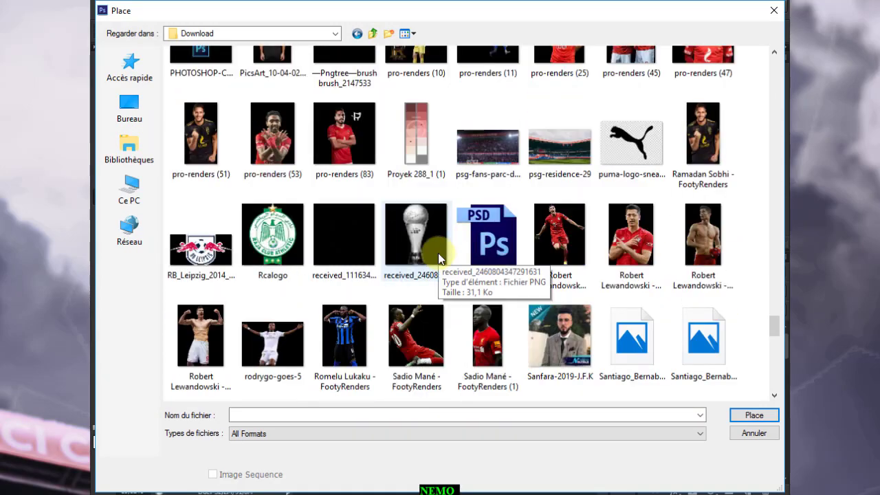
pyautogui.scroll(-2, 438, 253)
pyautogui.scroll(4, 383, 266)
pyautogui.scroll(3, 360, 216)
pyautogui.scroll(2, 202, 261)
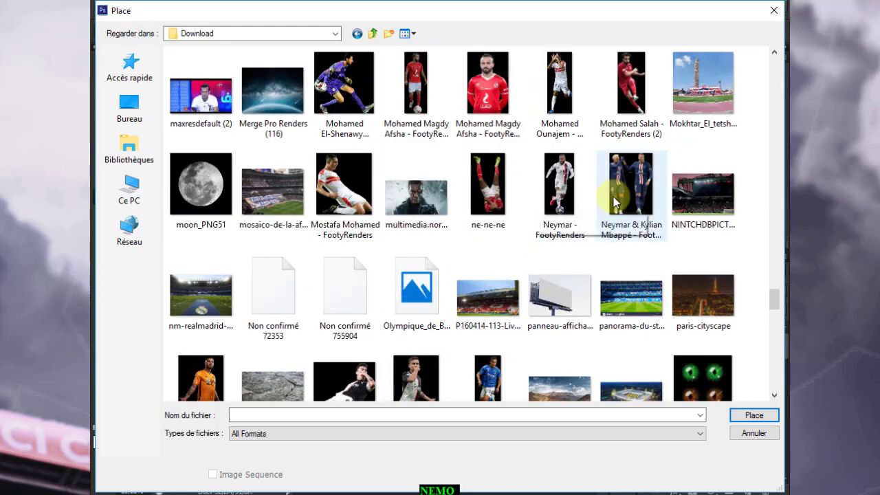
pyautogui.doubleClick(558, 193)
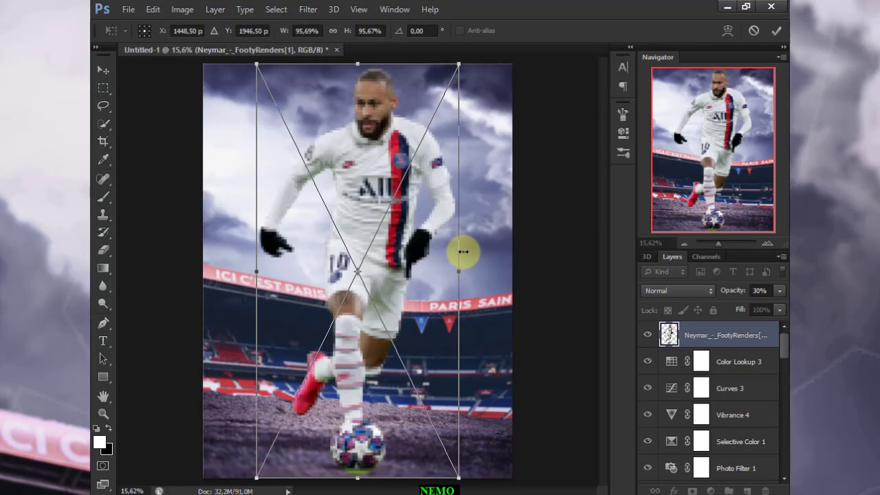
# Step: Scale the player cutout to about 64% and nudge him down onto the pitch
pyautogui.moveTo(458, 64); pyautogui.dragTo(427, 127)
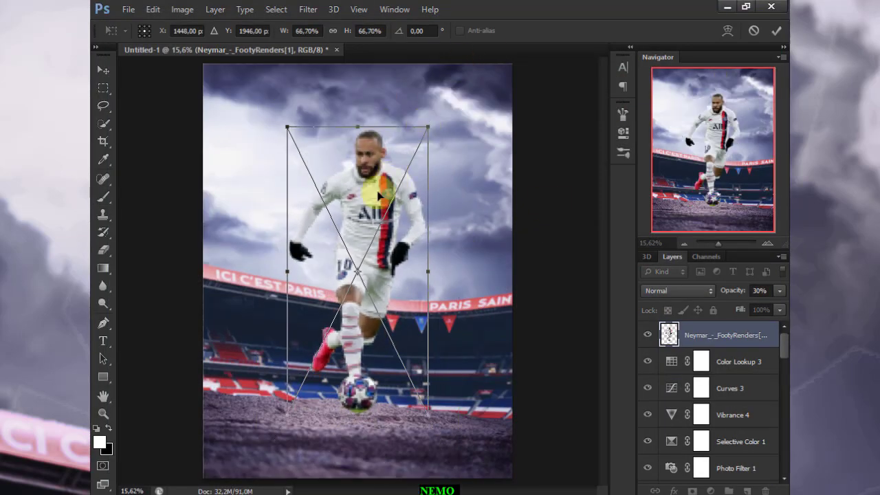
pyautogui.moveTo(378, 196); pyautogui.dragTo(355, 214)
pyautogui.moveTo(407, 146); pyautogui.dragTo(397, 154)
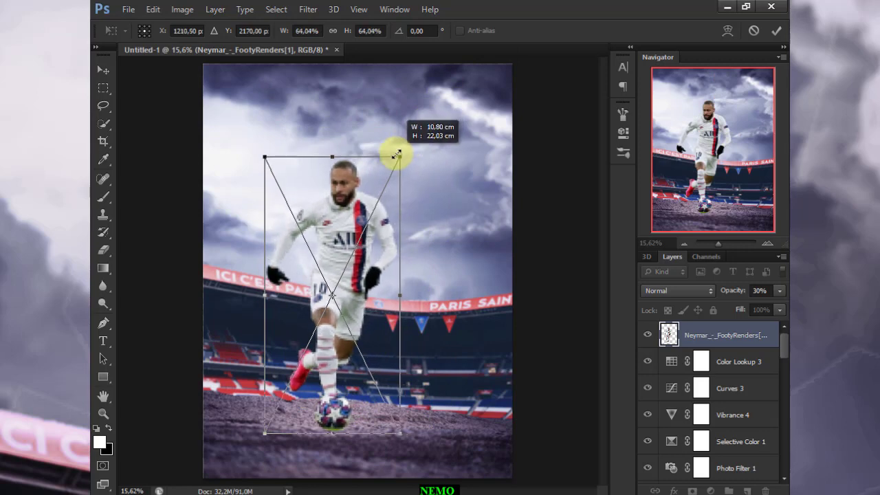
pyautogui.hotkey('shift', 'Down')
pyautogui.hotkey('shift', 'Down')
pyautogui.hotkey('shift', 'Down')
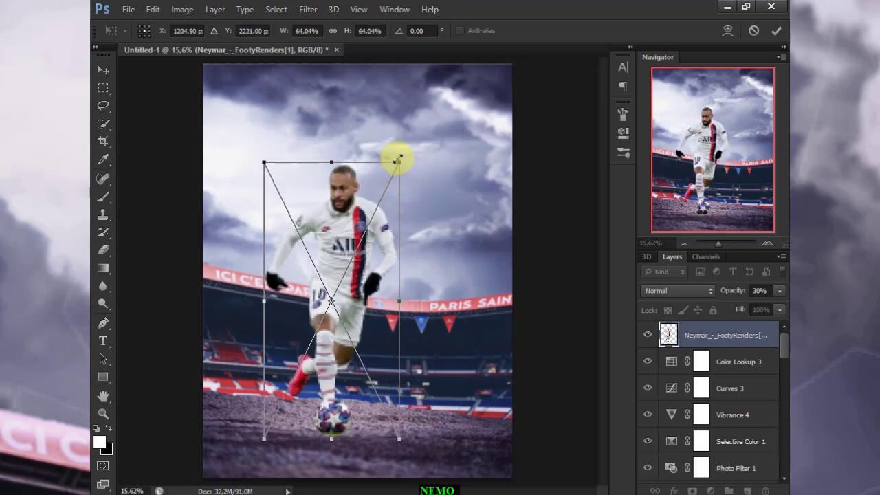
pyautogui.hotkey('shift', 'Left')
pyautogui.hotkey('shift', 'Left')
pyautogui.hotkey('shift', 'Left')
pyautogui.hotkey('shift', 'Down')
pyautogui.hotkey('shift', 'Down')
pyautogui.hotkey('shift', 'Down')
# Step: Commit the player placement and enlarge the ground layer (Layer 1) to about 106%
pyautogui.click(776, 31)
pyautogui.scroll(-3, 726, 364)
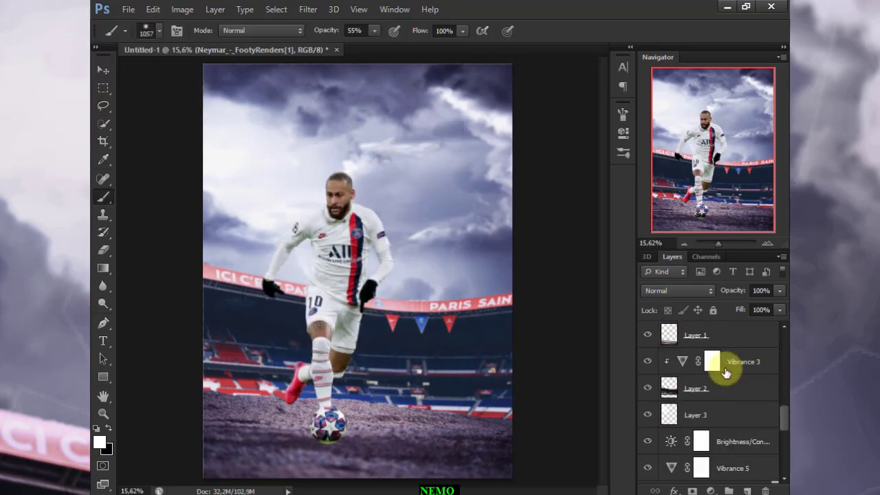
pyautogui.click(694, 360)
pyautogui.hotkey('ctrl', 't')
pyautogui.moveTo(202, 373); pyautogui.dragTo(194, 380)
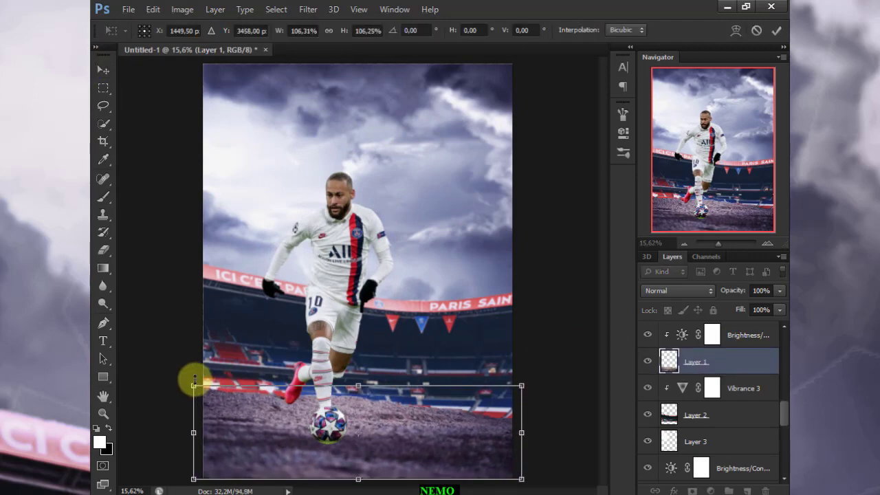
pyautogui.press('Return')
# Step: Enlarge the stadium layer (Layer 2) to about 108% and nudge it slightly upward
pyautogui.click(695, 415)
pyautogui.hotkey('ctrl', 't')
pyautogui.moveTo(585, 247); pyautogui.dragTo(597, 232)
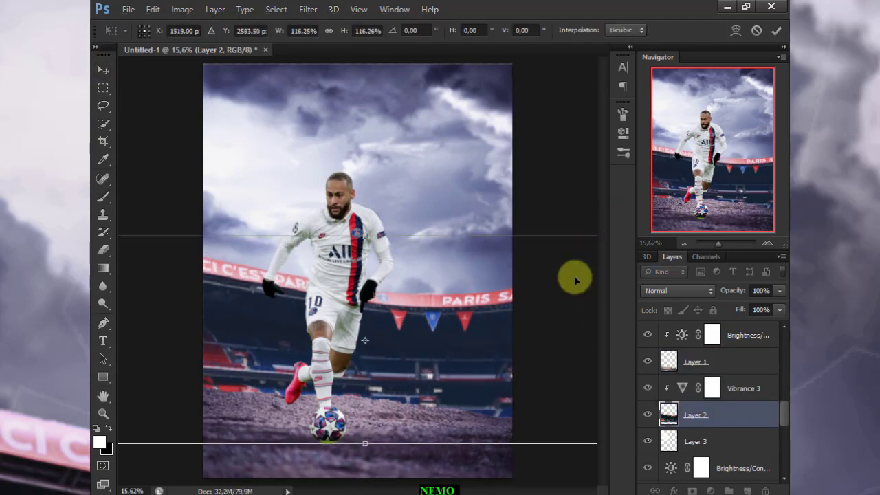
pyautogui.hotkey('shift', 'Up')
pyautogui.hotkey('shift', 'Up')
pyautogui.hotkey('shift', 'Up')
pyautogui.hotkey('shift', 'Right')
pyautogui.hotkey('shift', 'Right')
pyautogui.hotkey('shift', 'Right')
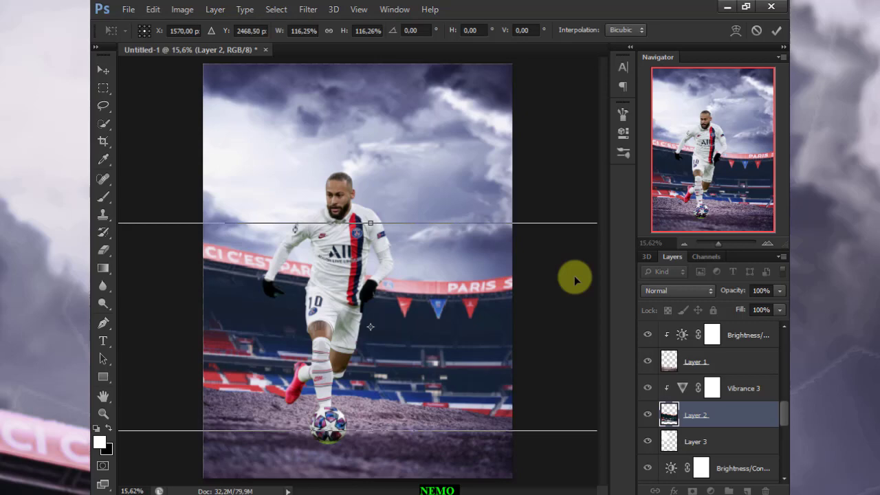
pyautogui.press('Escape')
pyautogui.hotkey('ctrl', 't')
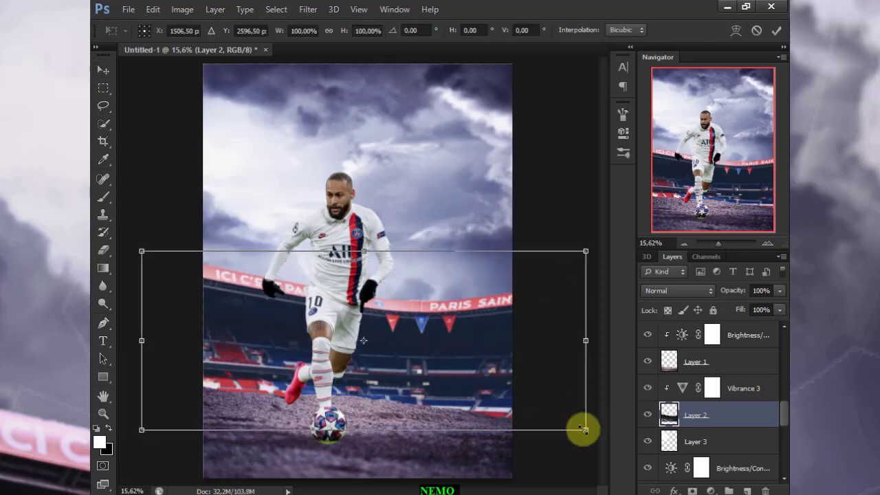
pyautogui.moveTo(583, 430); pyautogui.dragTo(599, 436)
pyautogui.hotkey('shift', 'Up')
pyautogui.hotkey('shift', 'Up')
pyautogui.hotkey('shift', 'Up')
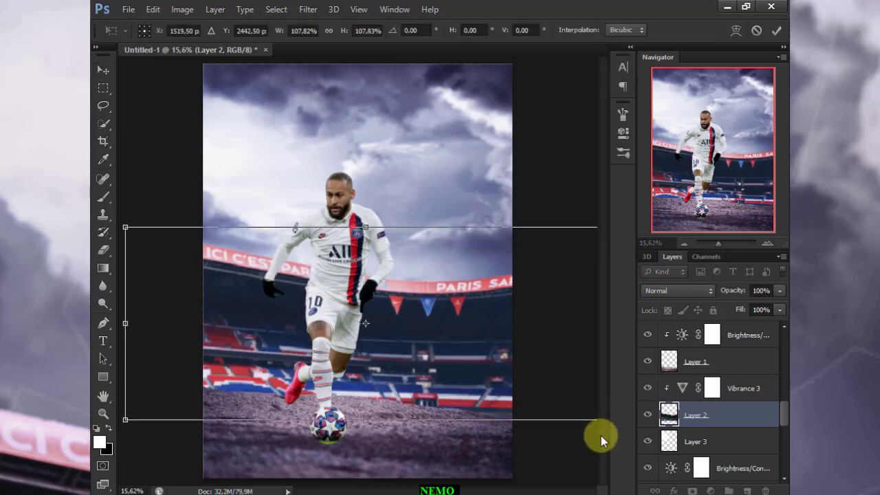
pyautogui.press('Up')
pyautogui.press('Return')
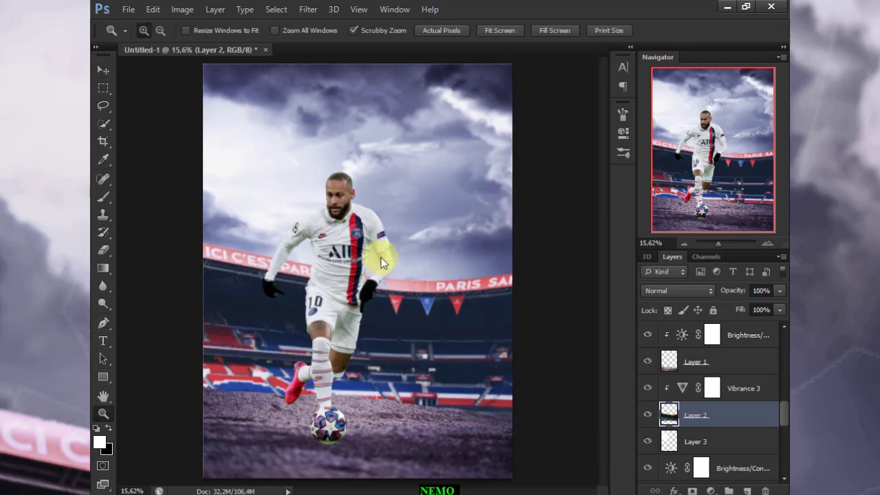
# Step: Add a Brightness/Contrast adjustment for the stadium (brightness −23, contrast 33)
pyautogui.scroll(-1, 711, 360)
pyautogui.click(710, 491)
pyautogui.click(719, 242)
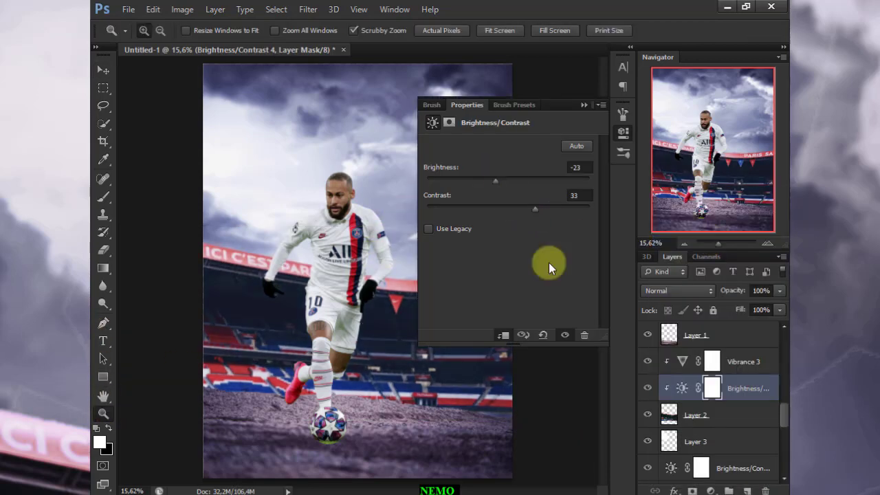
pyautogui.click(626, 366)
pyautogui.scroll(-3, 723, 426)
pyautogui.doubleClick(671, 388)
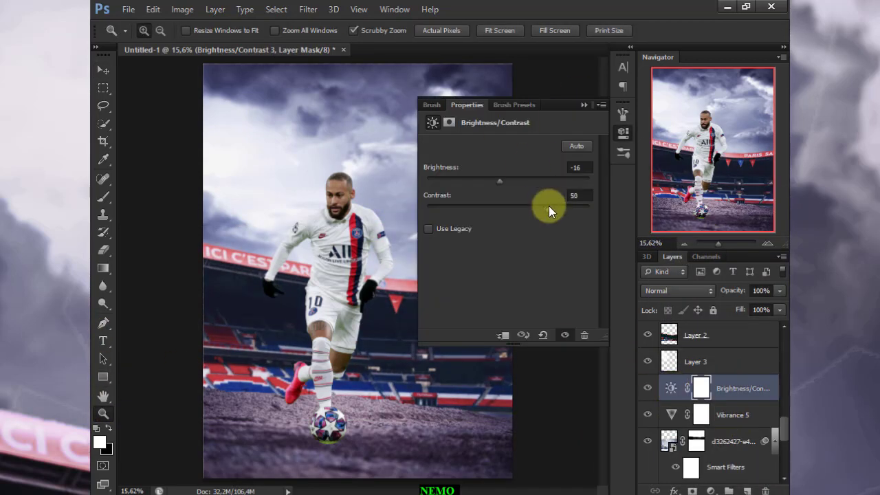
pyautogui.scroll(5, 702, 349)
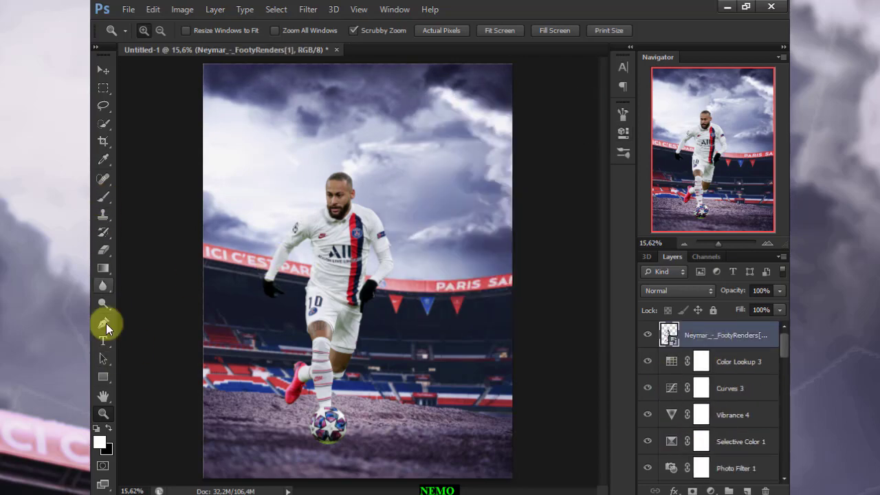
# Step: Place the shadow image from the Pictures > Messenger folder into the design
pyautogui.click(129, 10)
pyautogui.click(144, 258)
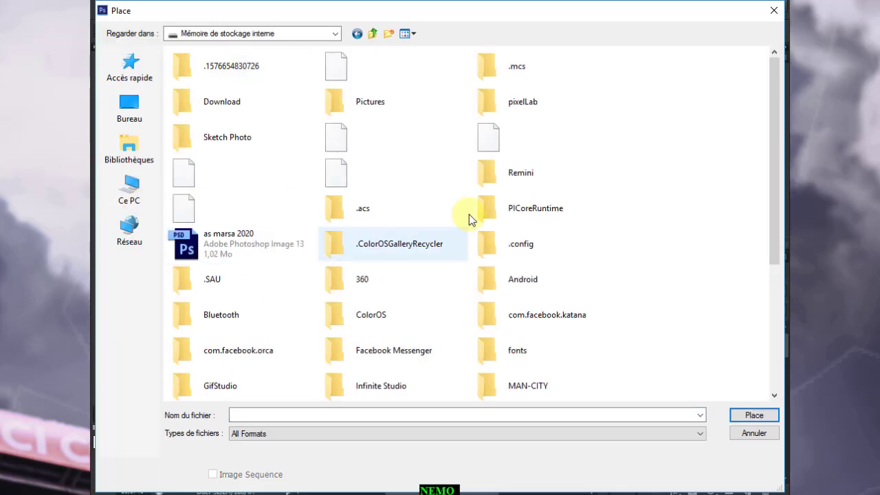
pyautogui.doubleClick(356, 101)
pyautogui.doubleClick(227, 71)
pyautogui.scroll(-5, 343, 207)
pyautogui.doubleClick(385, 335)
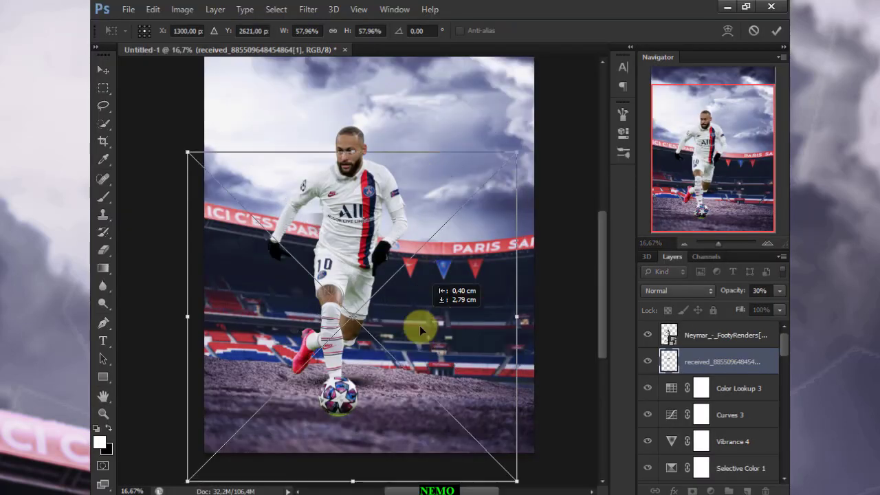
pyautogui.press('Return')
# Step: Position the shadow under the ball and rasterize it to erase its excess
pyautogui.press('z')
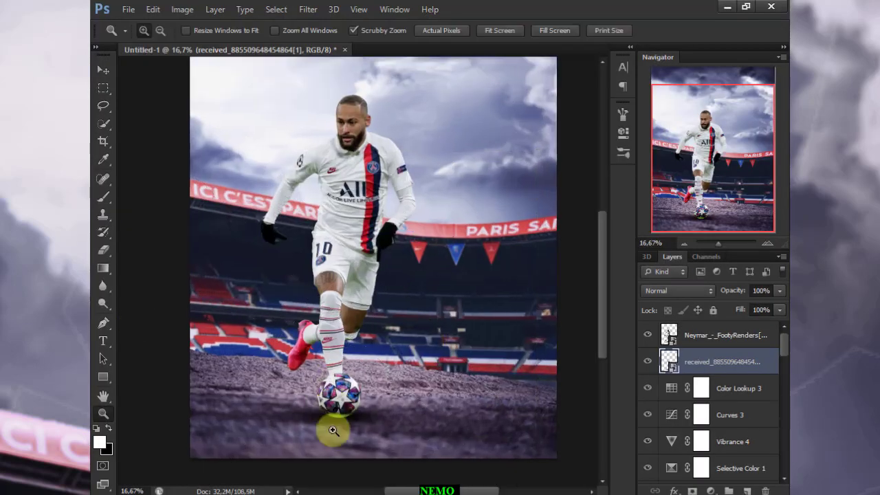
pyautogui.click(332, 426)
pyautogui.press('v')
pyautogui.moveTo(403, 417); pyautogui.dragTo(393, 391)
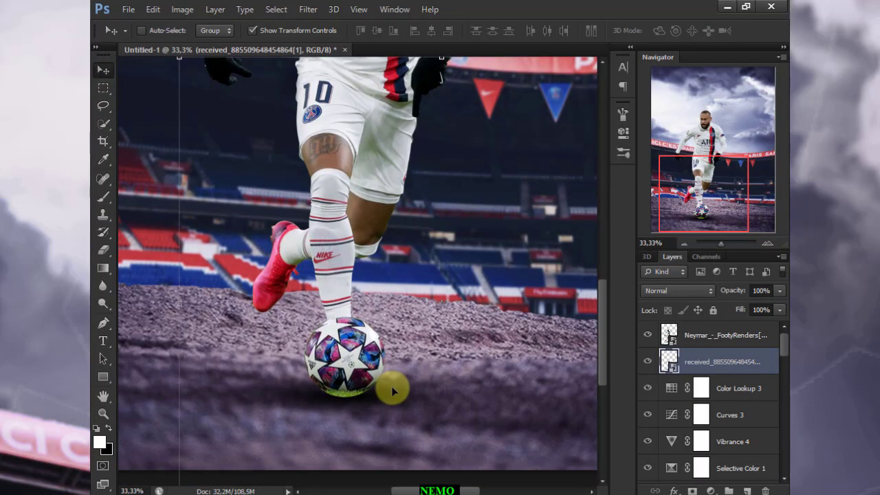
pyautogui.press('z')
pyautogui.click(520, 30)
pyautogui.press('e')
pyautogui.click(290, 231)
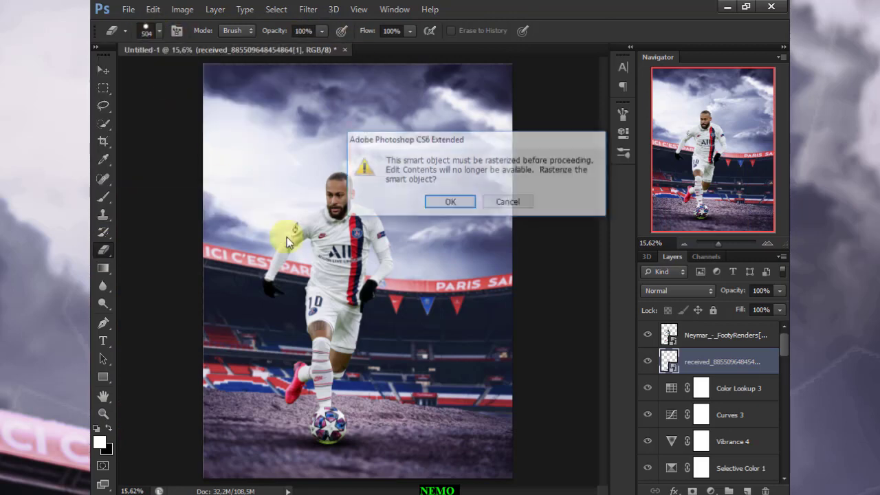
pyautogui.press('Return')
pyautogui.click(388, 335)
# Step: Duplicate the shadow layer and shrink the copy tightly around the ball
pyautogui.press('z')
pyautogui.click(326, 451)
pyautogui.click(103, 72)
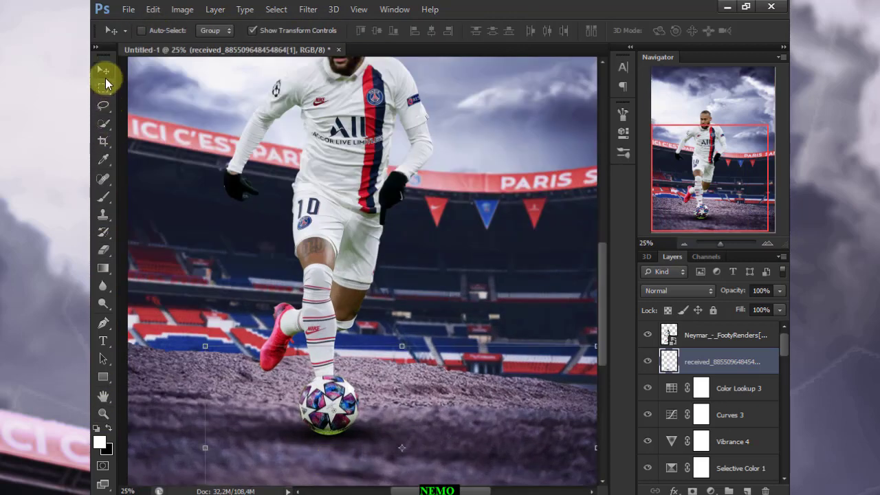
pyautogui.rightClick(698, 361)
pyautogui.click(432, 108)
pyautogui.press('Return')
pyautogui.moveTo(323, 402); pyautogui.dragTo(251, 359)
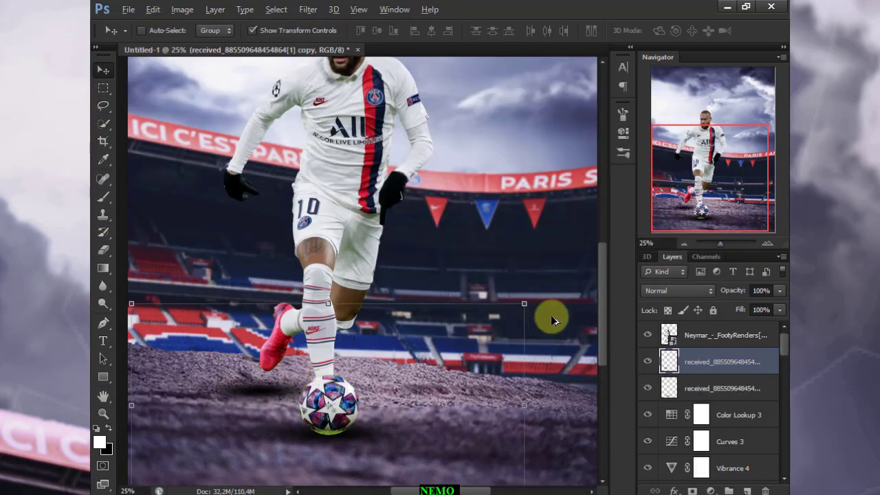
pyautogui.hotkey('ctrl', 't')
pyautogui.moveTo(523, 303); pyautogui.dragTo(430, 333)
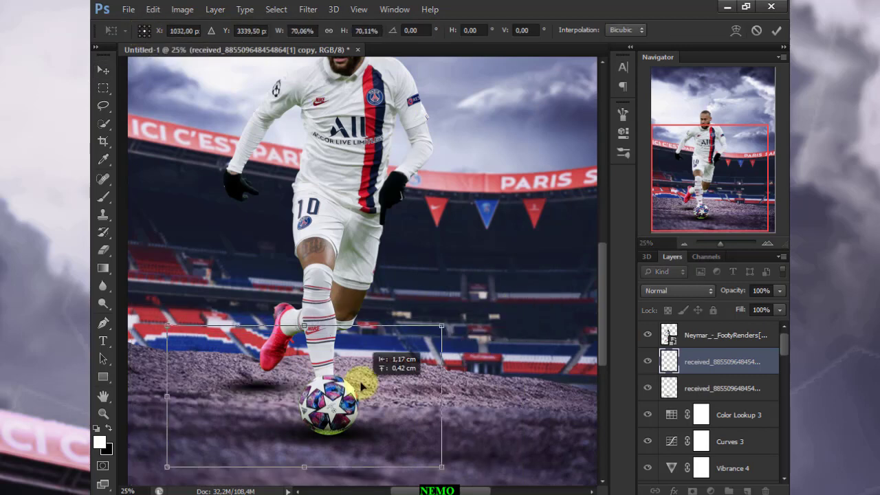
pyautogui.press('Return')
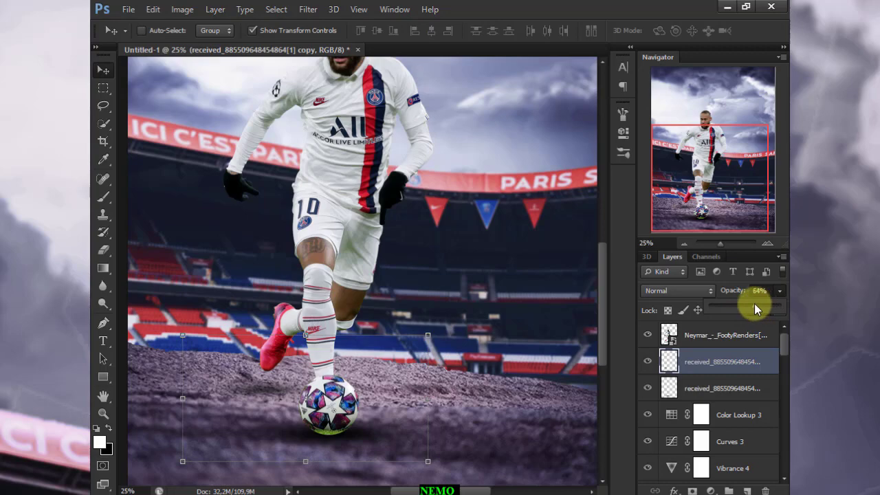
# Step: Add a new layer clipped to the player and draw a downward gradient from the ball
pyautogui.press('z')
pyautogui.click(491, 30)
pyautogui.hotkey('alt', ']')
pyautogui.hotkey('ctrl', 'shift', 'alt', 'n')
pyautogui.hotkey('ctrl', 'alt', 'g')
pyautogui.click(322, 457)
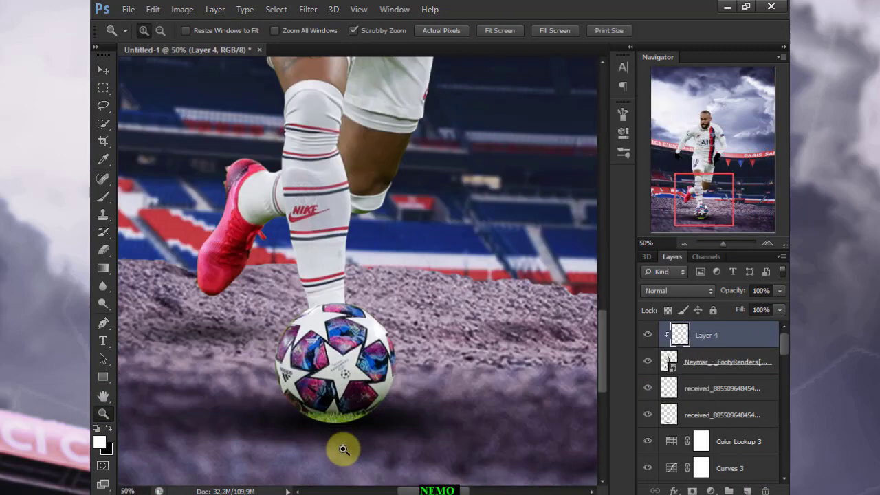
pyautogui.press('g')
pyautogui.moveTo(337, 318); pyautogui.dragTo(332, 440)
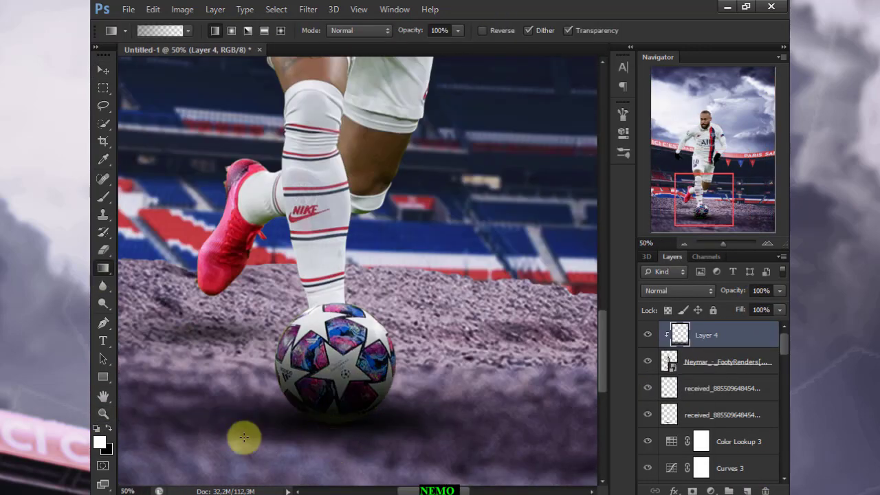
pyautogui.press('z')
pyautogui.hotkey('ctrl', '0')
pyautogui.click(688, 362)
# Step: Zoom in on the player's face, switch to the Mixer Brush and duplicate the player layer
pyautogui.moveTo(336, 200); pyautogui.dragTo(364, 235)
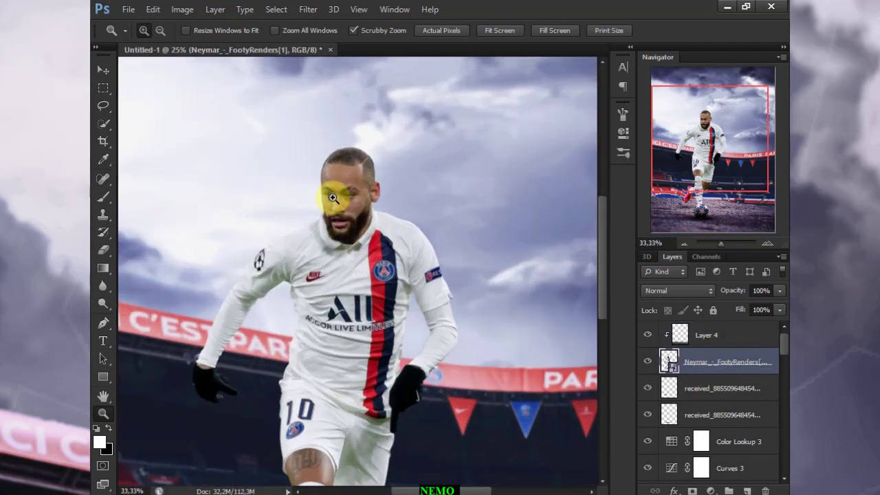
pyautogui.rightClick(365, 236)
pyautogui.rightClick(103, 203)
pyautogui.click(151, 233)
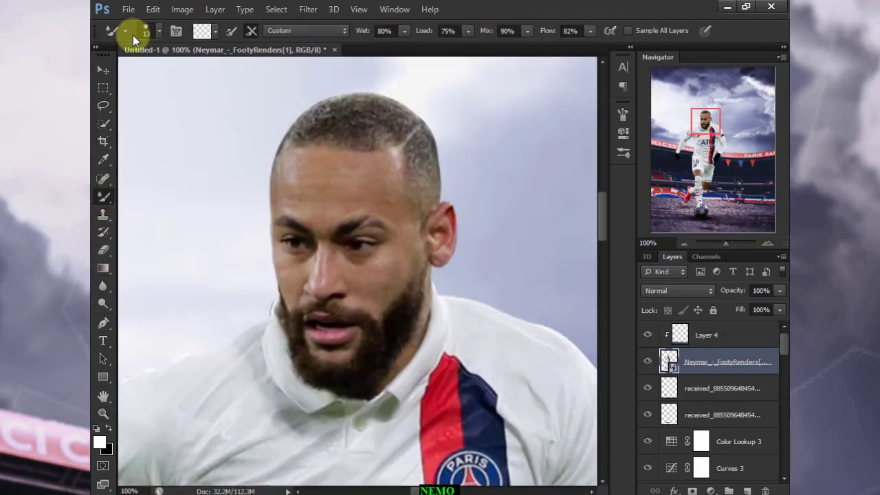
pyautogui.hotkey('ctrl', 'j')
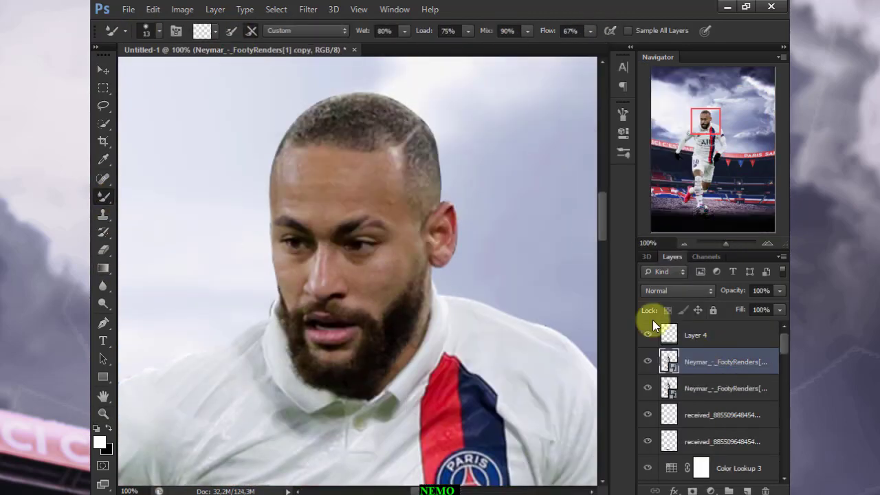
pyautogui.scroll(-1, 147, 212)
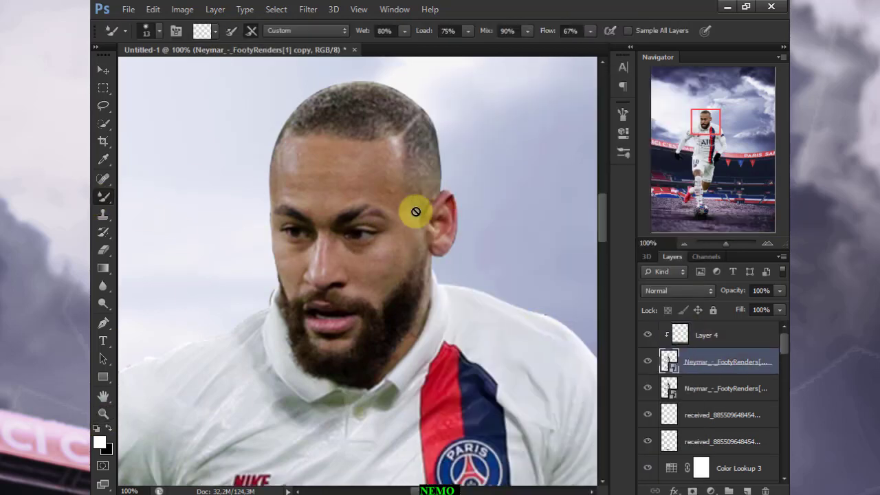
# Step: Soften the face with the Mixer Brush at 47 px and 47% flow, then a smaller size
pyautogui.click(147, 30)
pyautogui.click(308, 128)
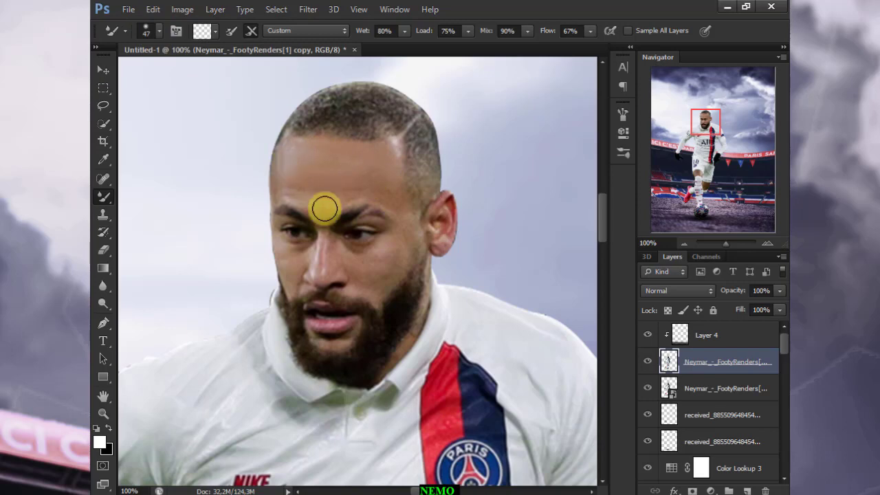
pyautogui.moveTo(589, 31); pyautogui.dragTo(576, 42)
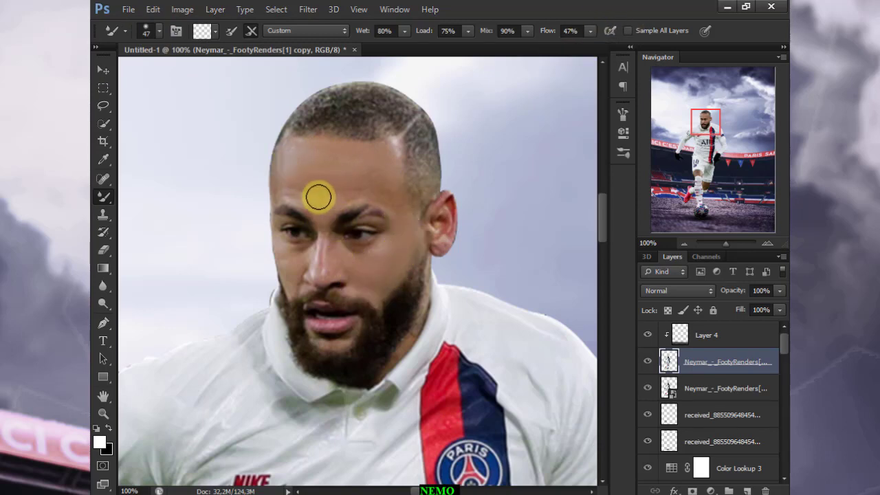
pyautogui.click(157, 34)
pyautogui.click(174, 135)
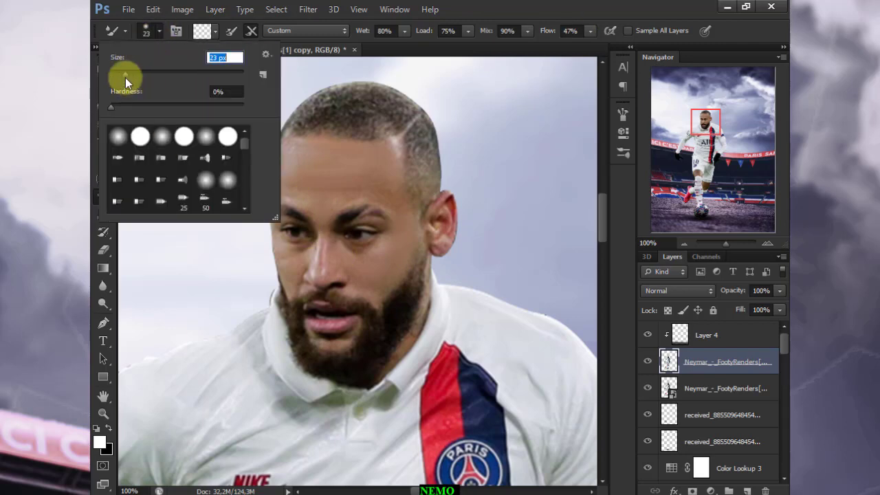
pyautogui.click(397, 268)
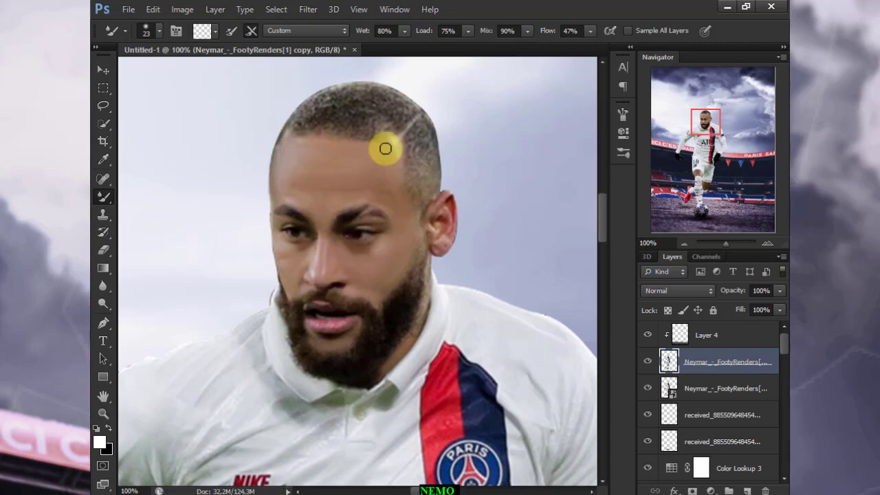
pyautogui.scroll(-3, 412, 347)
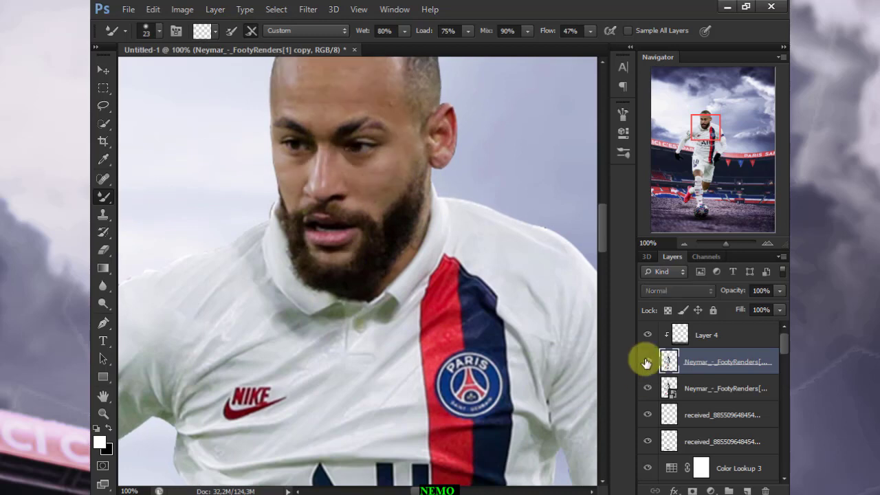
# Step: Fit the composition in view and add Curves and Hue/Saturation adjustments to the player
pyautogui.press('z')
pyautogui.hotkey('ctrl', '0')
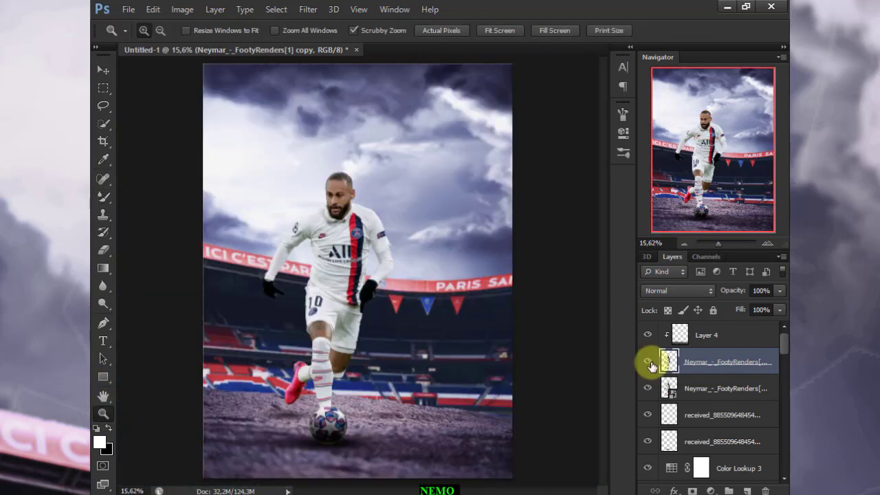
pyautogui.click(710, 490)
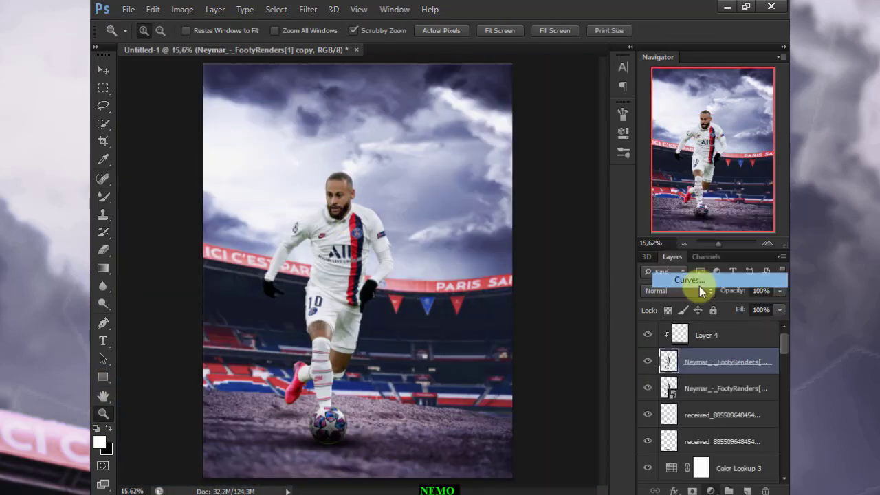
pyautogui.click(699, 286)
pyautogui.click(710, 490)
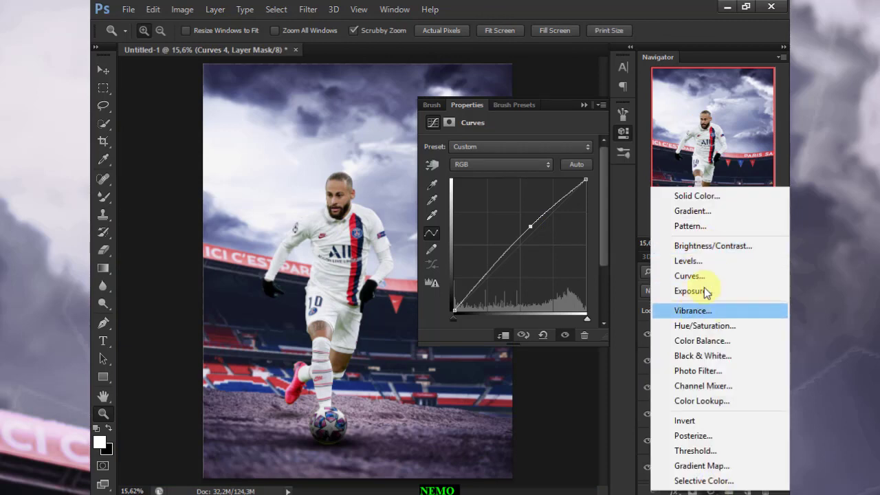
pyautogui.click(693, 321)
pyautogui.click(741, 388)
# Step: Add a Vibrance layer at −13 above Curves 4 and boost Hue/Saturation to +39
pyautogui.click(710, 490)
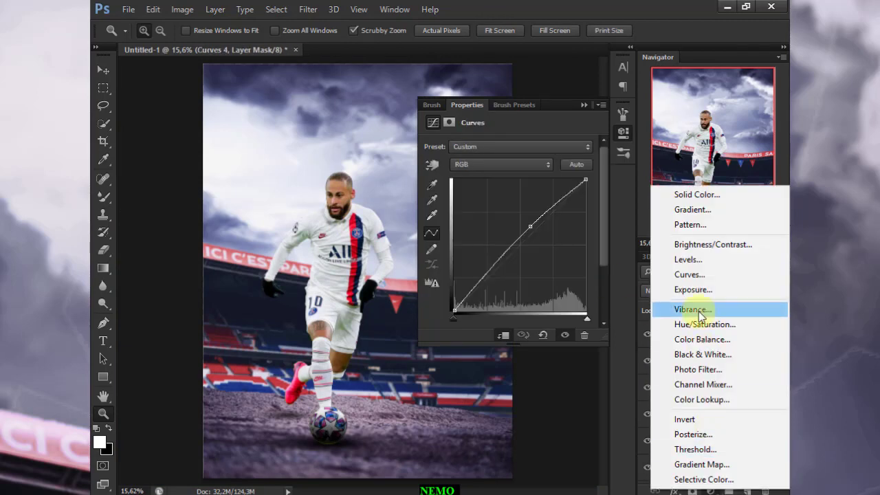
pyautogui.click(692, 310)
pyautogui.moveTo(508, 185); pyautogui.dragTo(497, 185)
pyautogui.click(373, 226)
pyautogui.click(373, 227)
pyautogui.click(682, 361)
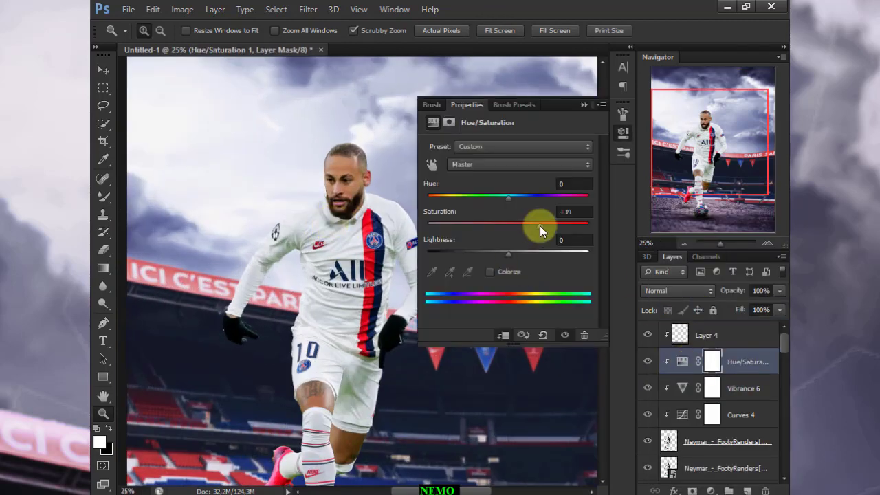
# Step: Quick-select the player's head on the player copy layer, excluding the knee
pyautogui.click(728, 442)
pyautogui.press('w')
pyautogui.moveTo(337, 157); pyautogui.dragTo(348, 196)
pyautogui.scroll(-5, 348, 196)
pyautogui.moveTo(309, 302); pyautogui.dragTo(323, 323)
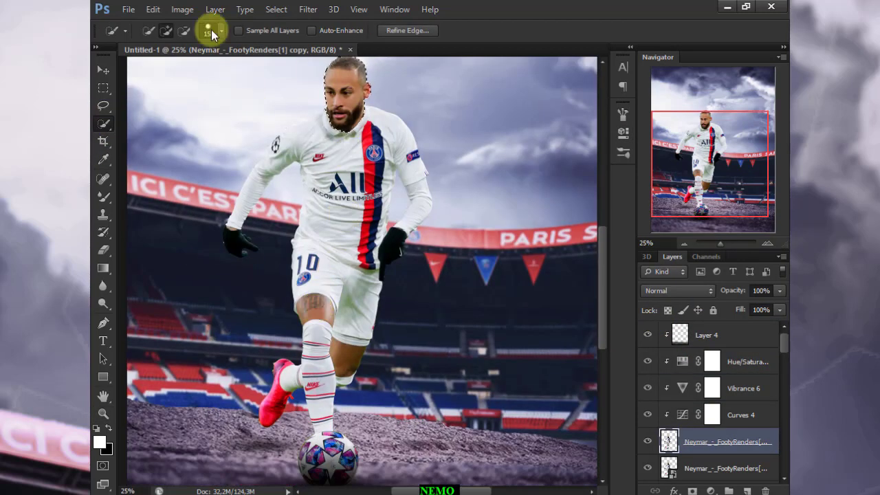
pyautogui.keyDown('alt'); pyautogui.click(313, 306); pyautogui.keyUp('alt')
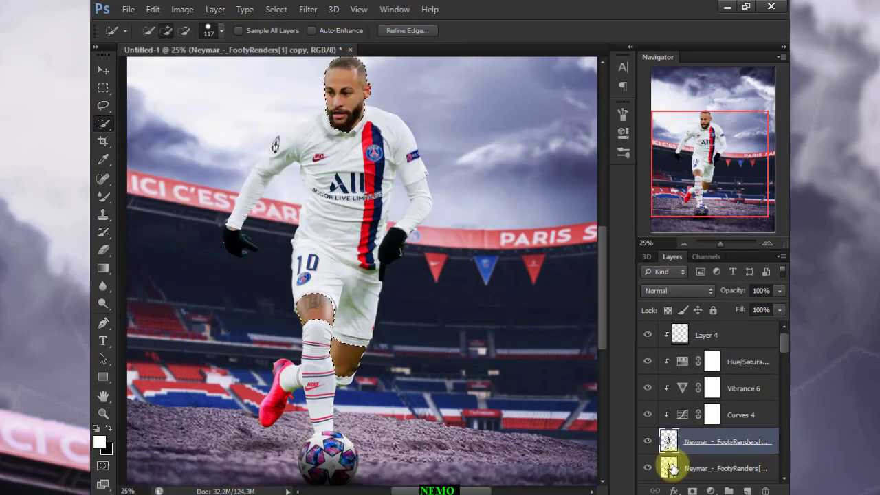
# Step: Add a Vibrance adjustment masked to the head with saturation −43
pyautogui.click(711, 491)
pyautogui.click(690, 313)
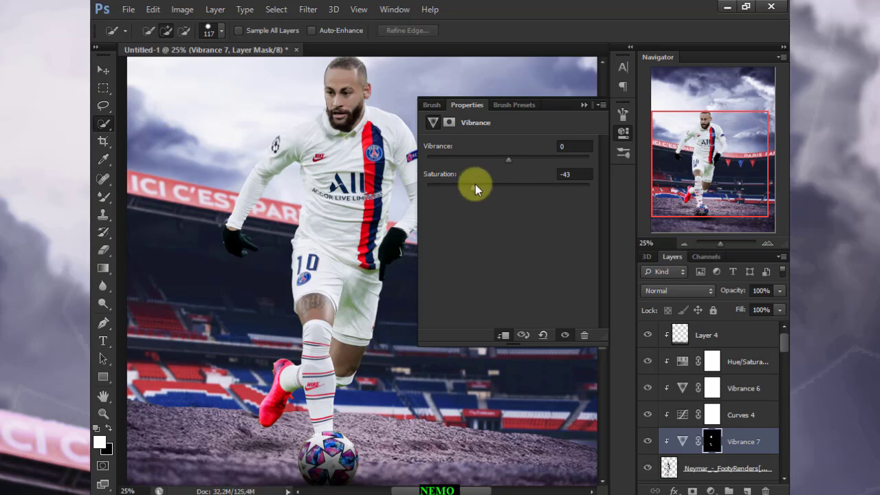
pyautogui.click(584, 104)
pyautogui.press('z')
pyautogui.hotkey('ctrl', '0')
pyautogui.click(711, 491)
# Step: Add a Levels adjustment and a Brightness/Contrast layer with contrast 27
pyautogui.click(715, 264)
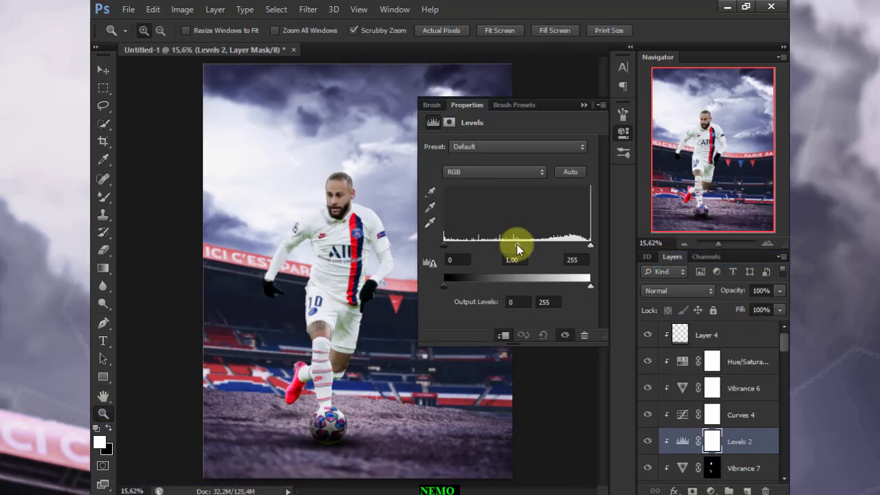
pyautogui.click(710, 491)
pyautogui.click(701, 241)
pyautogui.moveTo(510, 205); pyautogui.dragTo(530, 204)
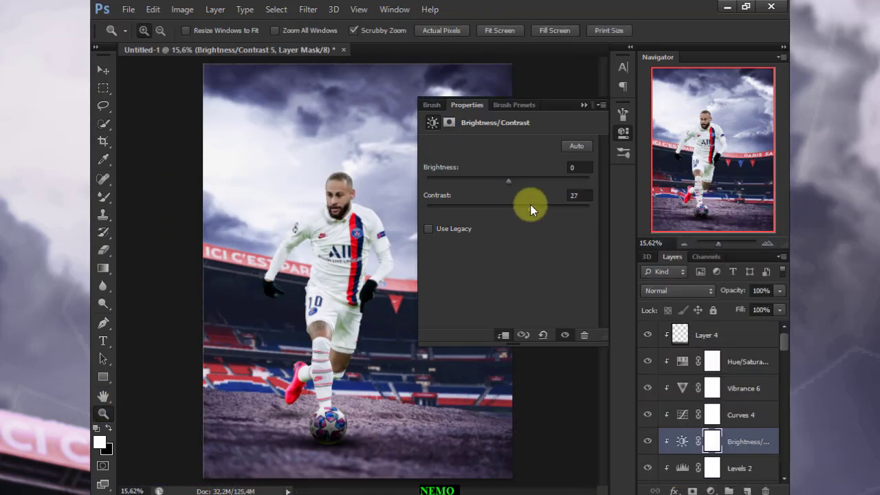
# Step: Add a Color Balance layer with Cyan −18, Blue +25 at 41% opacity
pyautogui.click(711, 491)
pyautogui.click(657, 337)
pyautogui.moveTo(486, 225); pyautogui.dragTo(497, 222)
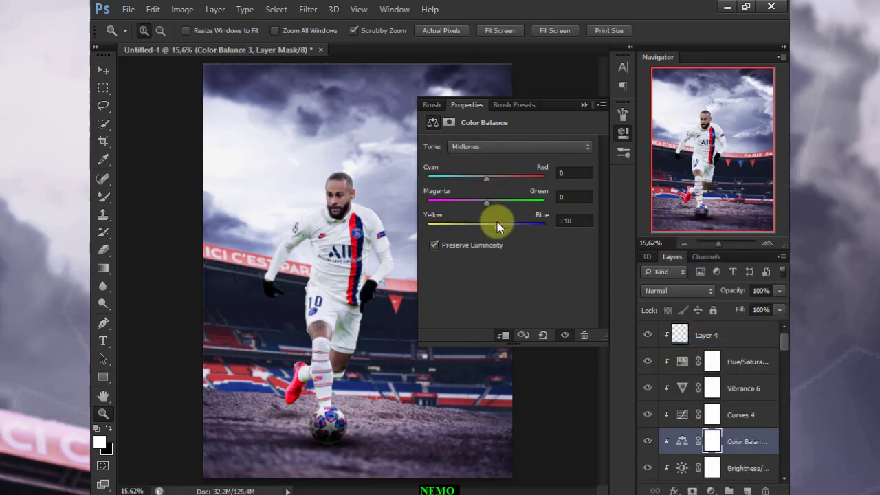
pyautogui.moveTo(486, 179); pyautogui.dragTo(475, 178)
pyautogui.moveTo(497, 224); pyautogui.dragTo(499, 225)
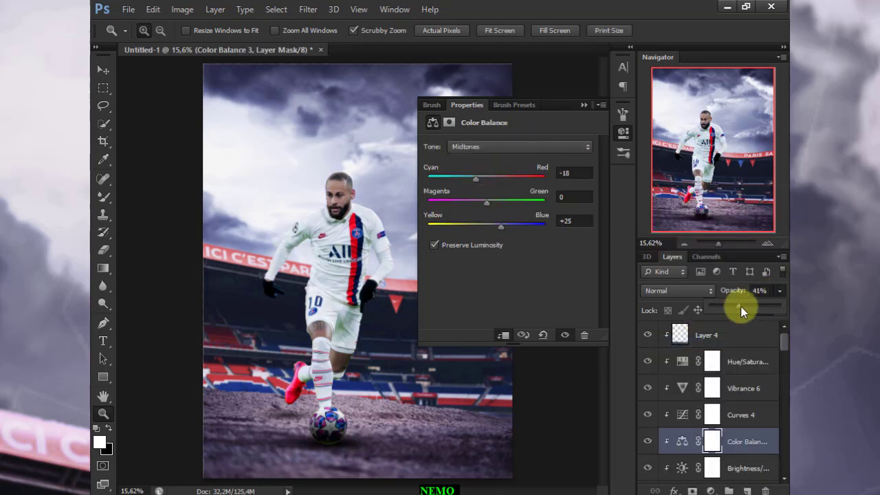
pyautogui.click(364, 251)
# Step: Apply Topaz Adjust 4 Portrait Smooth to the player, with regions 15 and contrast 0.40
pyautogui.click(710, 491)
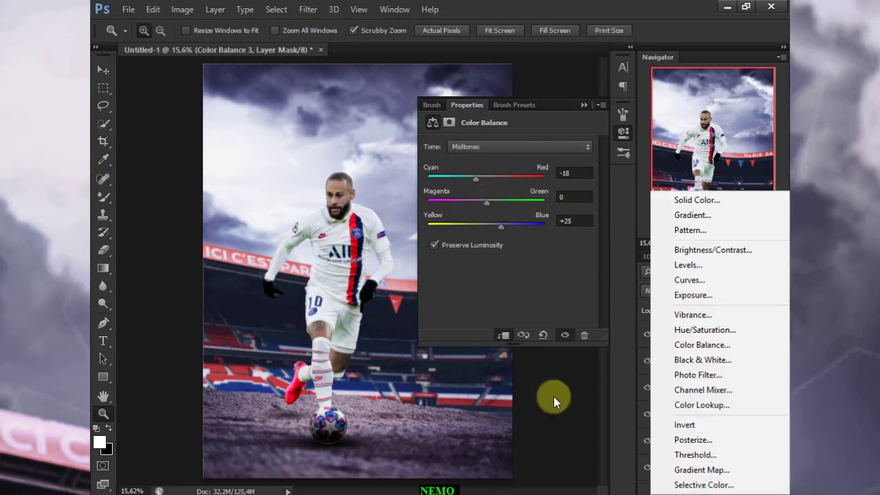
pyautogui.click(308, 9)
pyautogui.moveTo(328, 284)
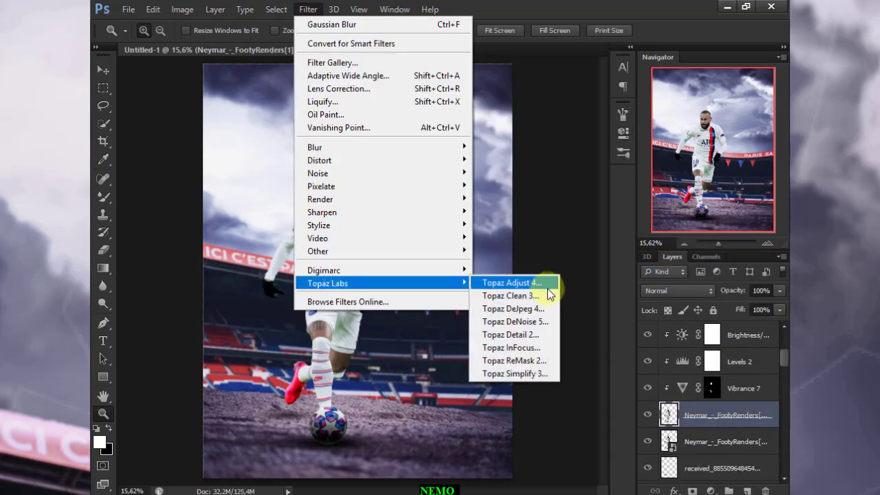
pyautogui.click(543, 284)
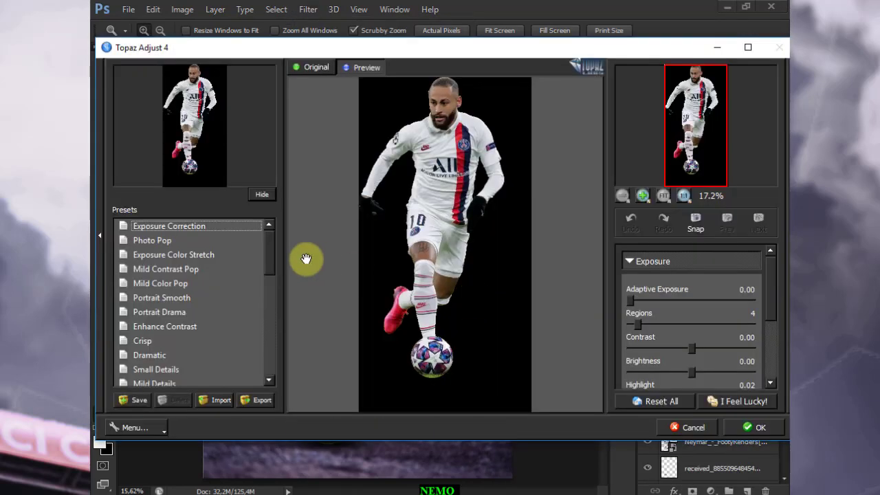
pyautogui.scroll(-1, 182, 303)
pyautogui.click(188, 257)
pyautogui.moveTo(638, 324)
pyautogui.mouseDown()
pyautogui.moveTo(665, 323)
pyautogui.moveTo(697, 348)
pyautogui.mouseUp()
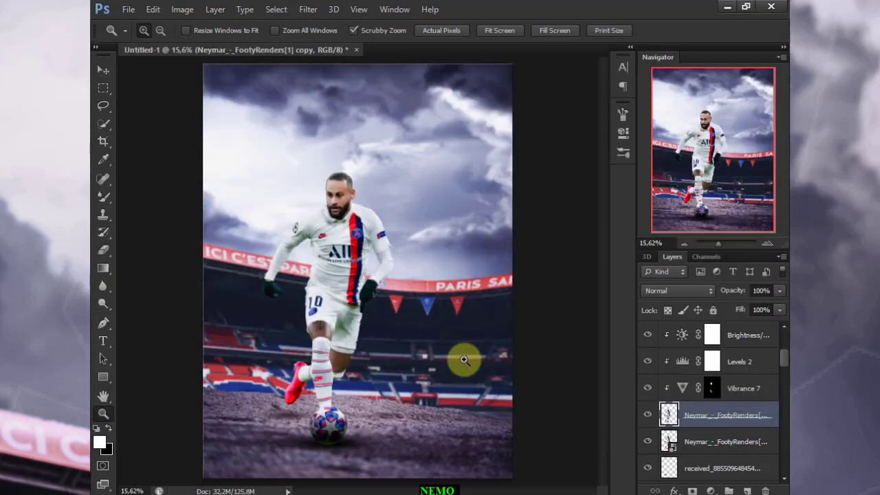
# Step: Add an Exposure adjustment layer with a Curves adjustment above it for the player
pyautogui.click(711, 491)
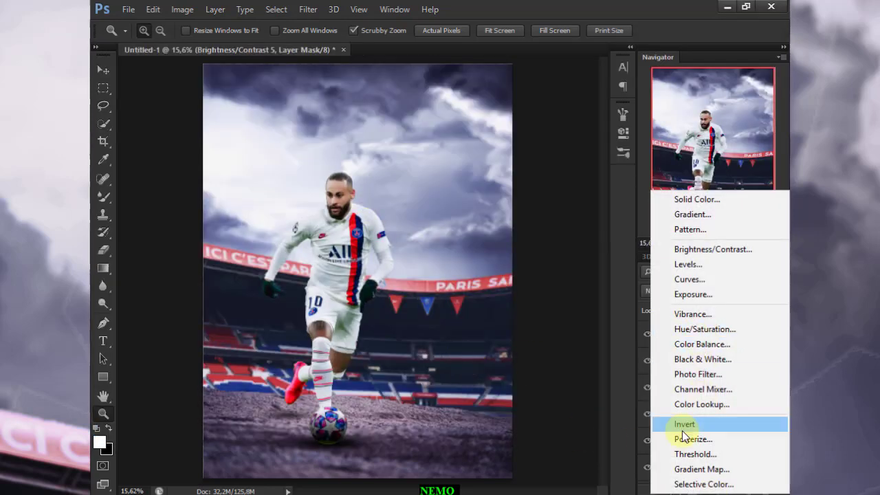
pyautogui.click(715, 296)
pyautogui.click(711, 490)
pyautogui.click(660, 277)
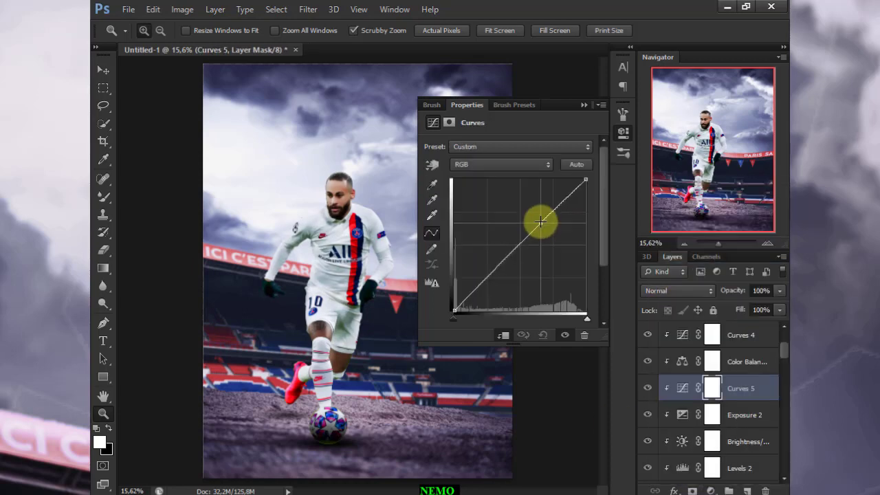
# Step: Add a blue Photo Filter adjustment (density 34, 19% opacity)
pyautogui.click(711, 491)
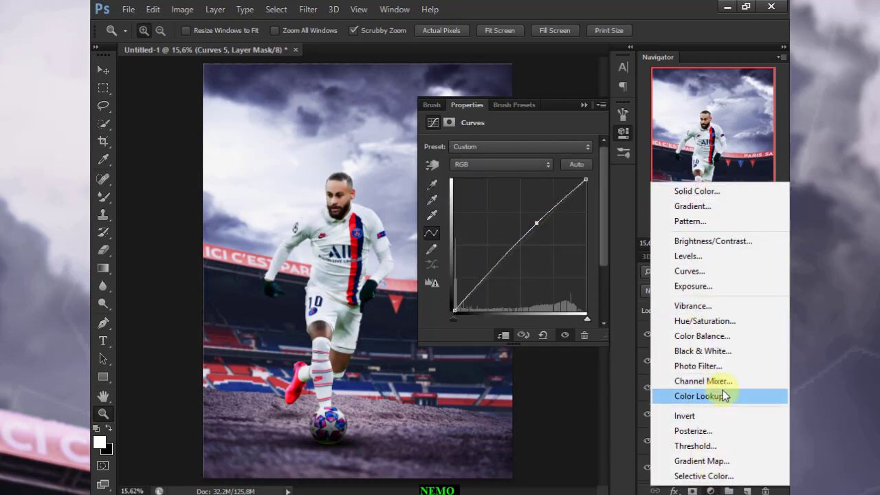
pyautogui.click(670, 365)
pyautogui.click(472, 168)
pyautogui.click(672, 315)
pyautogui.press('Return')
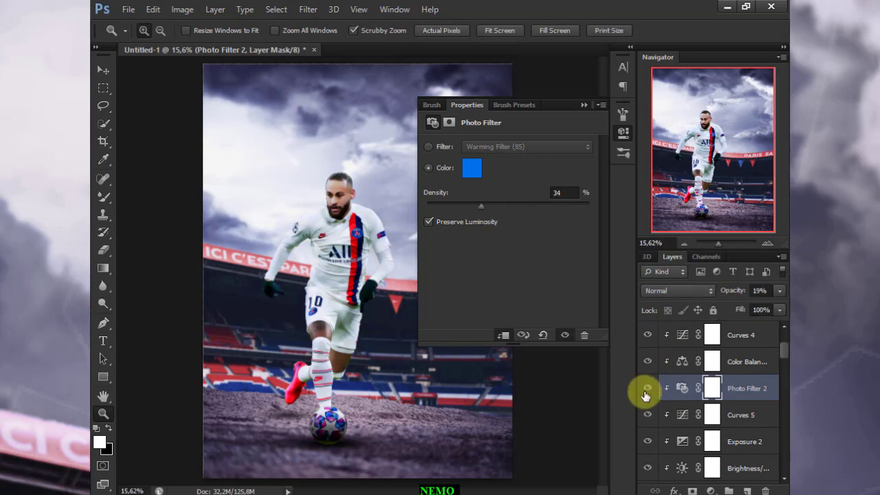
# Step: Add another Curves layer at 30% opacity, editing a single colour channel's curve
pyautogui.click(711, 490)
pyautogui.click(681, 273)
pyautogui.click(500, 164)
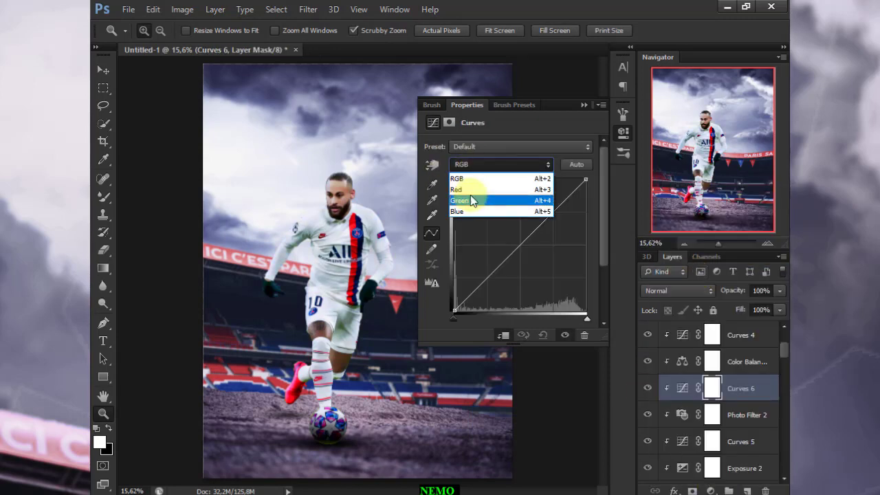
pyautogui.click(516, 201)
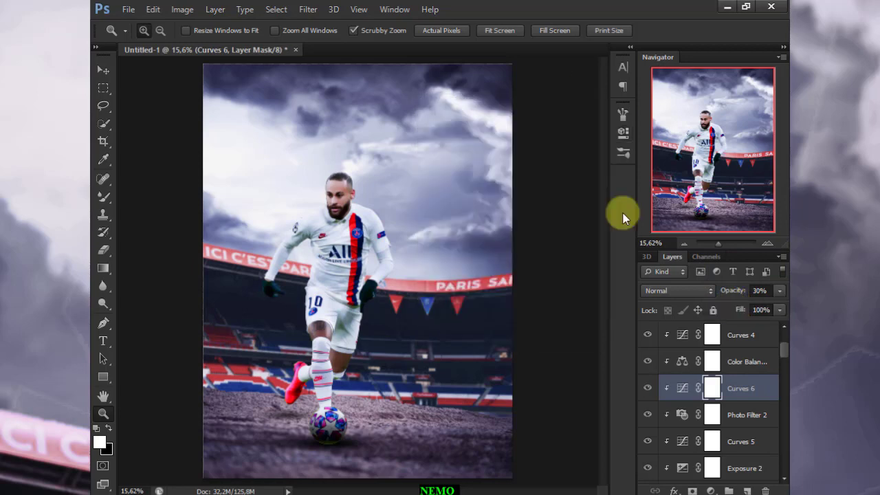
pyautogui.click(711, 491)
# Step: Add a Brightness/Contrast layer above Vibrance 6 and raise the player's brightness slightly
pyautogui.click(711, 490)
pyautogui.click(680, 243)
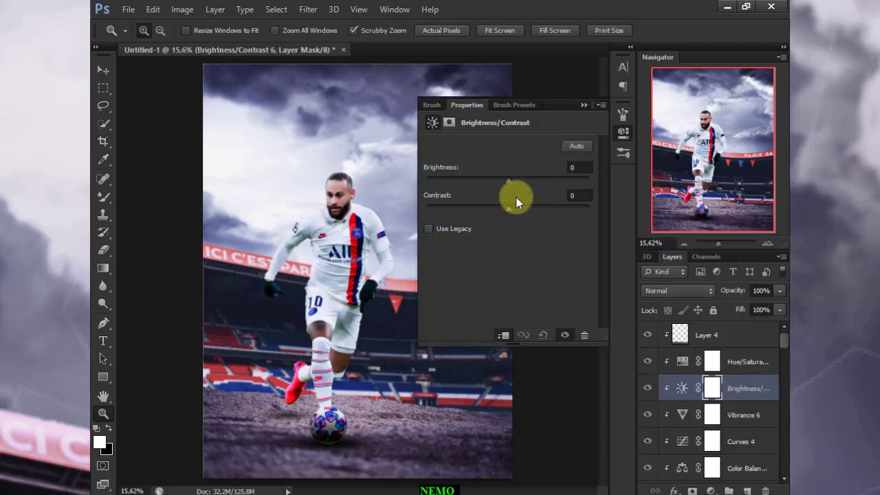
pyautogui.moveTo(508, 180); pyautogui.dragTo(501, 177)
pyautogui.click(646, 384)
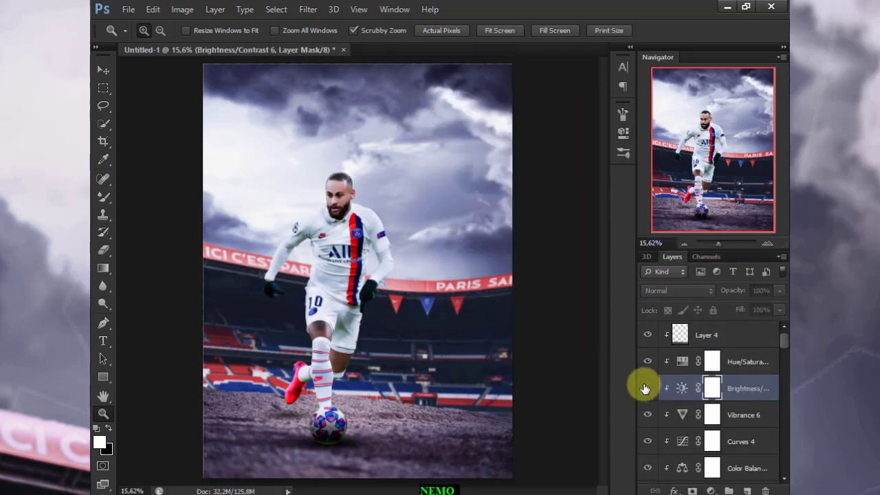
pyautogui.click(334, 255)
pyautogui.click(334, 256)
pyautogui.hotkey('ctrl', '0')
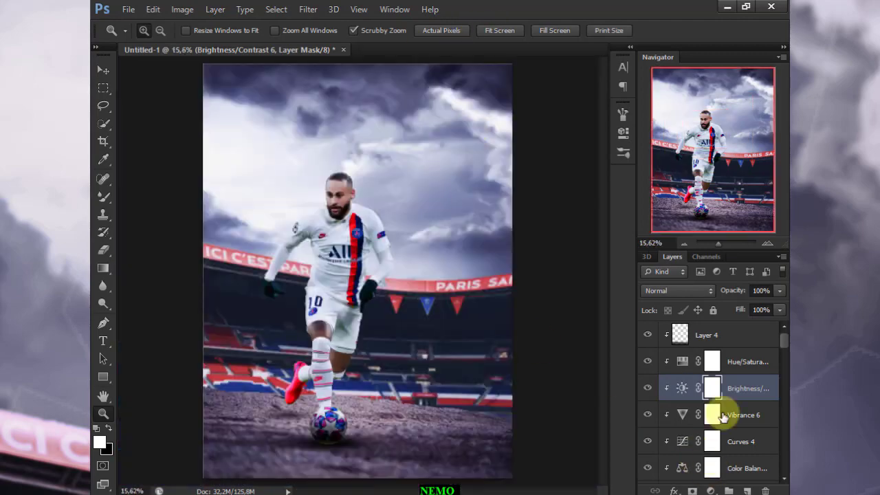
pyautogui.click(711, 491)
# Step: Discard a trial Channel Mixer and add a Color Lookup layer using DropBlues.3DL
pyautogui.click(694, 392)
pyautogui.click(584, 334)
pyautogui.click(412, 196)
pyautogui.click(710, 491)
pyautogui.click(695, 408)
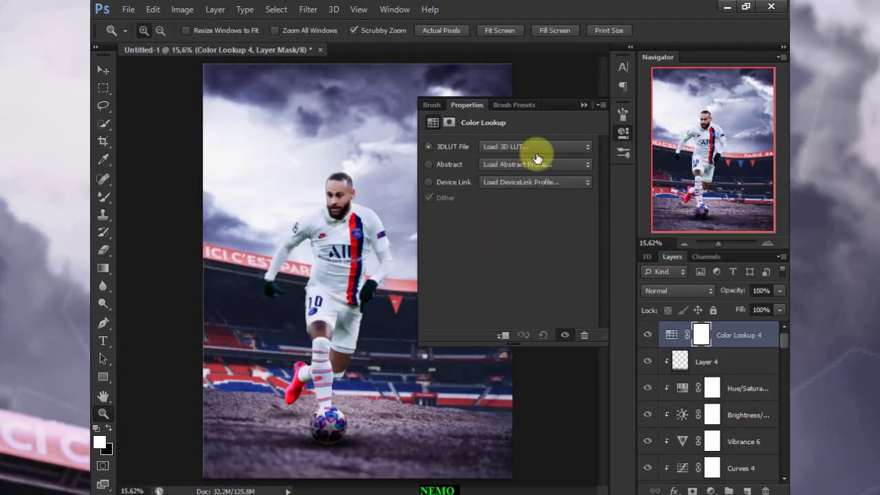
pyautogui.click(536, 146)
pyautogui.click(512, 282)
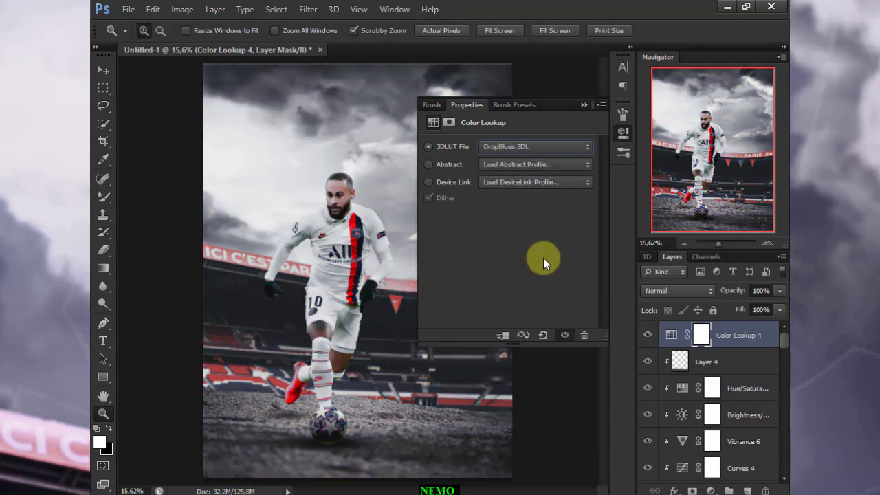
pyautogui.click(732, 300)
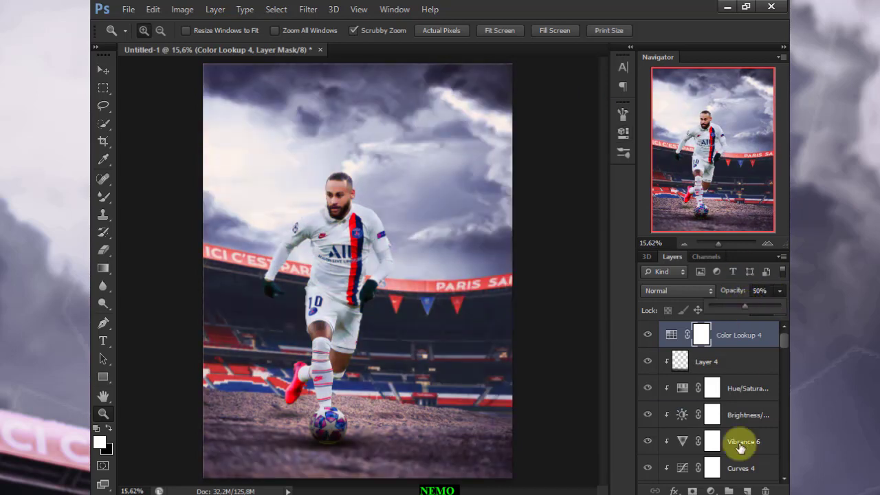
# Step: Add a Photo Filter adjustment layer with a blue filter colour
pyautogui.click(711, 490)
pyautogui.click(713, 372)
pyautogui.click(472, 168)
pyautogui.click(672, 321)
pyautogui.click(672, 318)
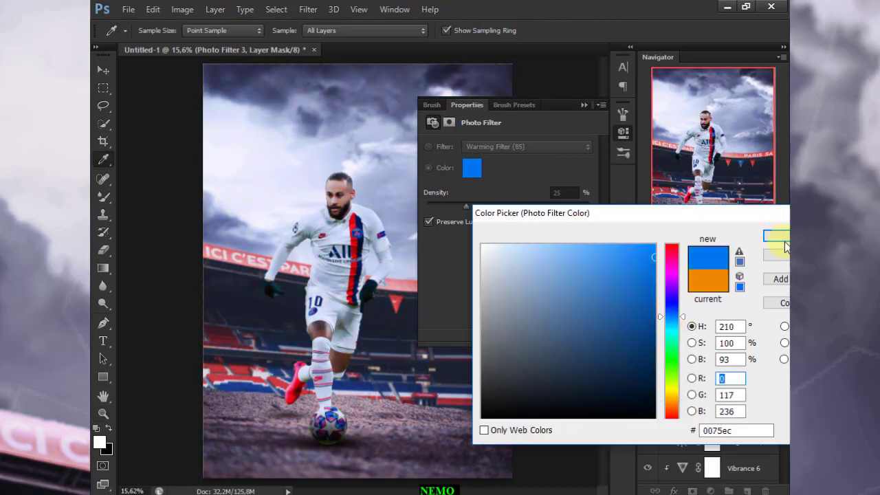
pyautogui.press('Return')
# Step: Add a Soft_Warming Color Lookup layer and move it below the Photo Filter
pyautogui.click(711, 491)
pyautogui.click(714, 399)
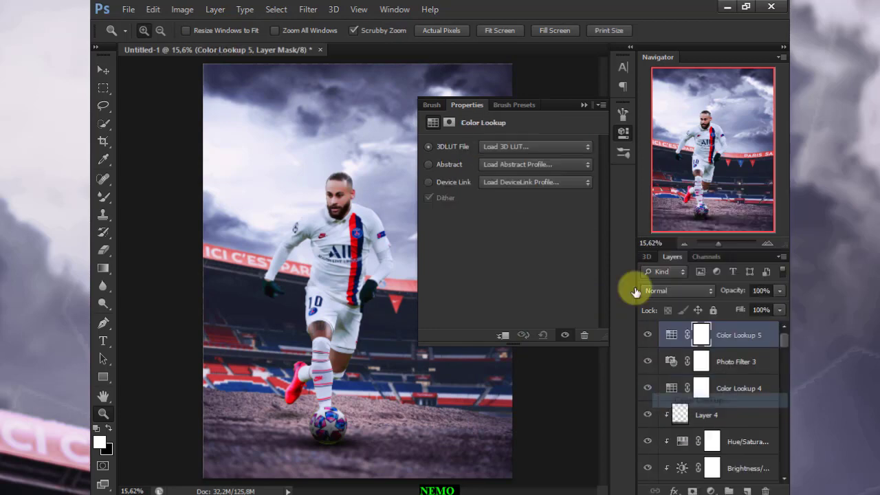
pyautogui.click(536, 146)
pyautogui.click(520, 402)
pyautogui.moveTo(735, 334); pyautogui.dragTo(734, 389)
# Step: Set the top Color Lookup to 50% opacity and create Layer 5 clipped to Layer 4
pyautogui.click(779, 291)
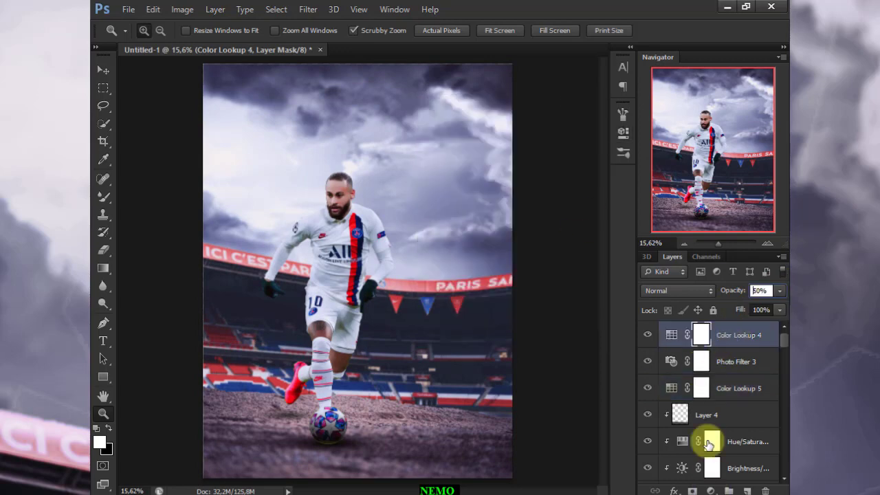
pyautogui.click(708, 414)
pyautogui.hotkey('ctrl', 'shift', 'alt', 'n')
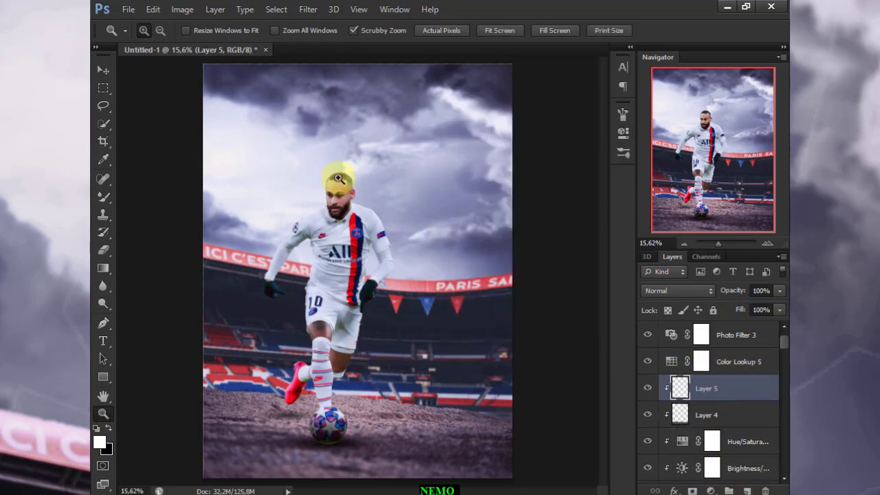
# Step: Set up a small soft brush at 39% flow and zoom the canvas to 100%
pyautogui.moveTo(337, 178); pyautogui.dragTo(341, 202)
pyautogui.click(103, 197)
pyautogui.click(147, 31)
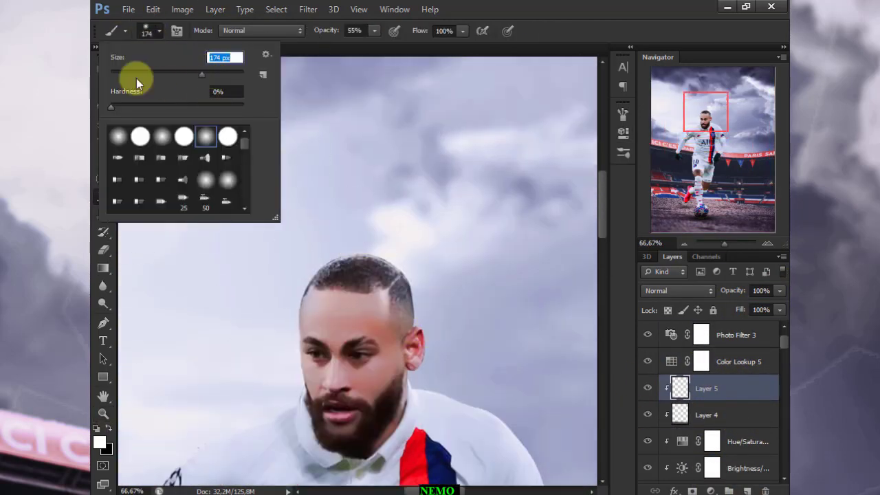
pyautogui.click(103, 413)
pyautogui.click(136, 243)
pyautogui.press('b')
pyautogui.click(147, 31)
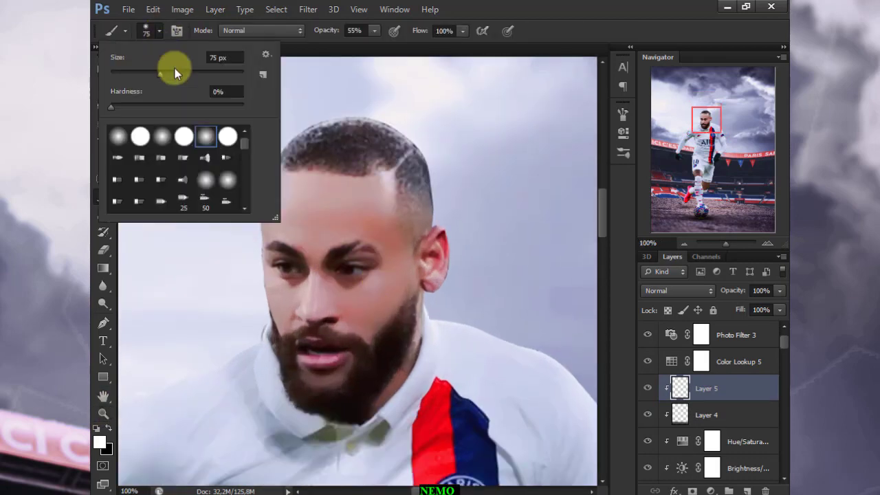
pyautogui.press('Escape')
pyautogui.scroll(2, 380, 152)
pyautogui.hotkey('shift', '3')
pyautogui.hotkey('shift', '9')
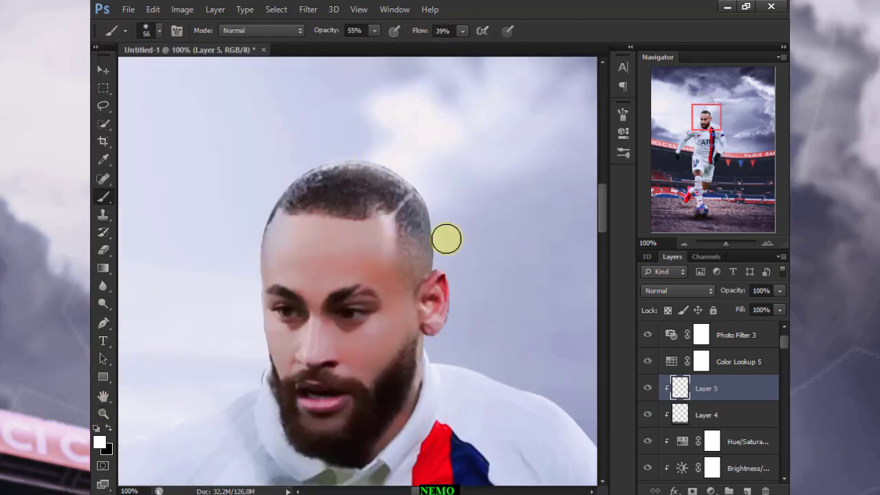
# Step: At 100% brush opacity, trace white light along the jersey, socks, boot and ball edges
pyautogui.hscroll(5, 502, 369)
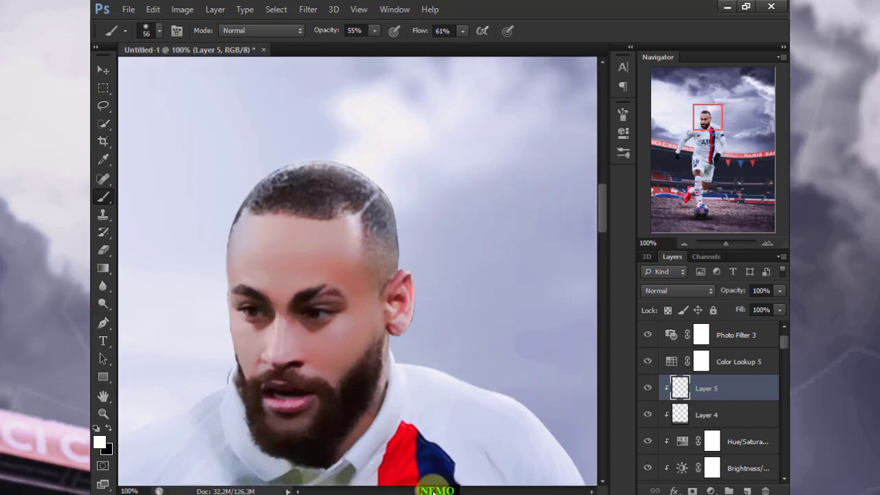
pyautogui.scroll(-5, 474, 336)
pyautogui.scroll(-5, 508, 255)
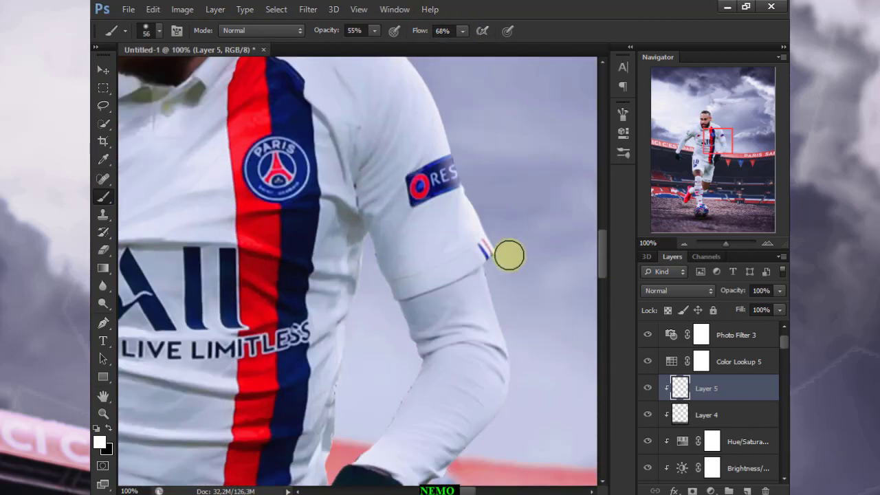
pyautogui.press('0')
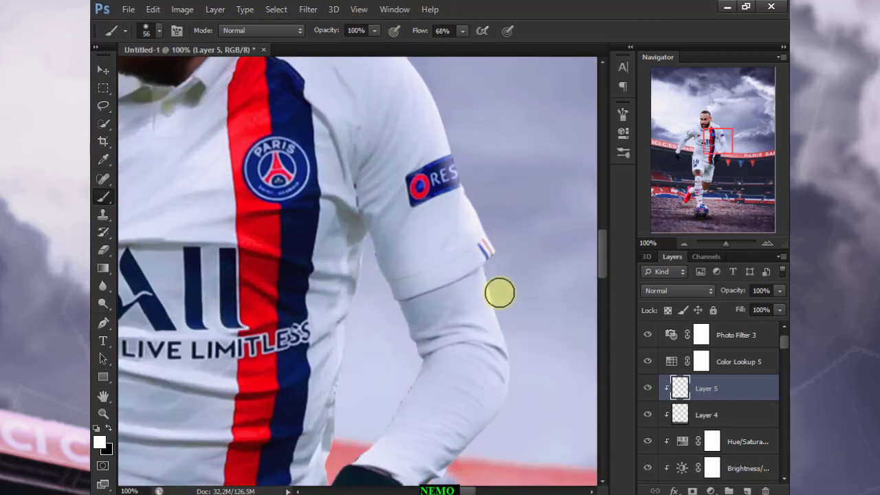
pyautogui.scroll(-5, 509, 282)
pyautogui.scroll(-2, 408, 373)
pyautogui.scroll(-2, 351, 295)
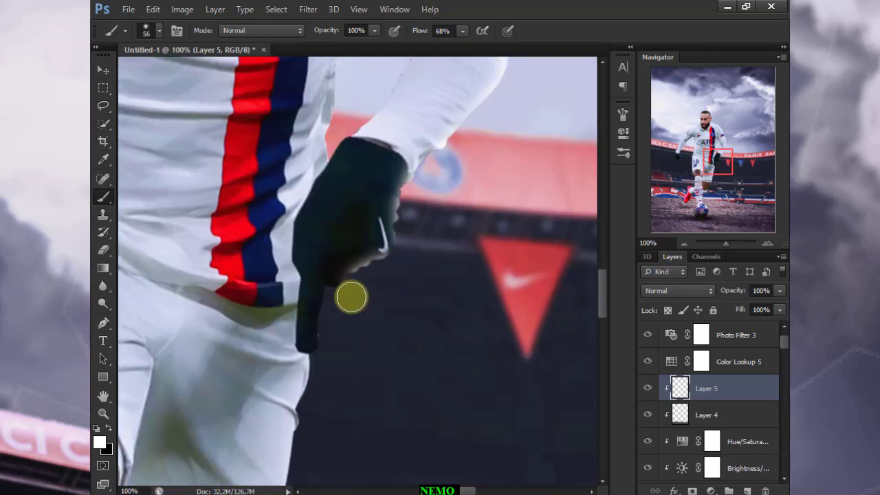
pyautogui.scroll(-5, 321, 236)
pyautogui.scroll(-4, 295, 229)
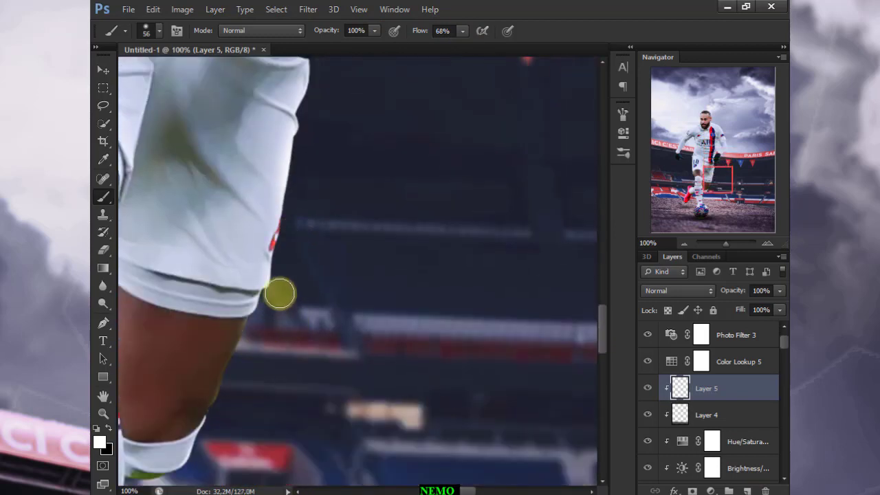
pyautogui.scroll(-4, 191, 328)
pyautogui.scroll(-3, 191, 328)
pyautogui.scroll(-2, 298, 281)
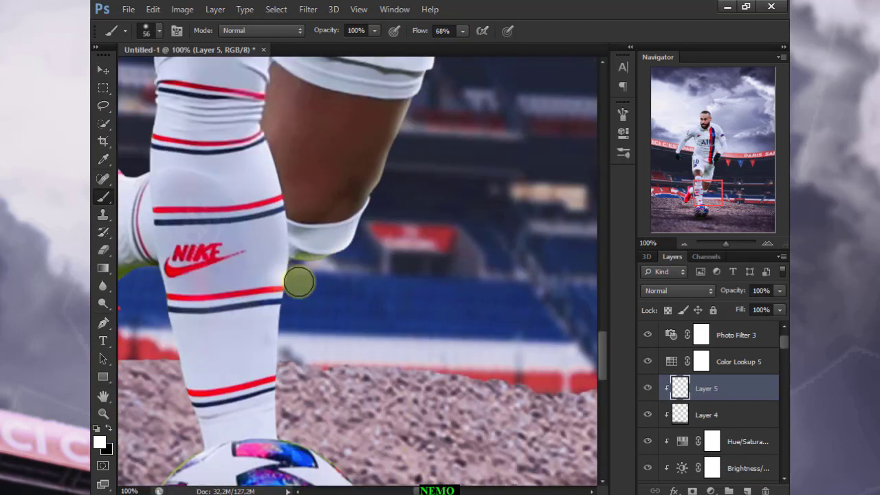
pyautogui.scroll(-3, 291, 282)
pyautogui.scroll(-2, 370, 292)
pyautogui.hscroll(-3, 371, 292)
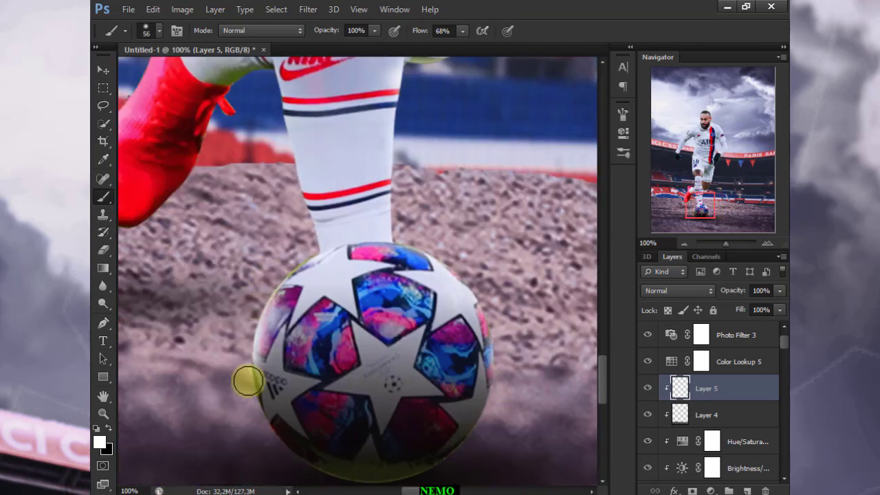
pyautogui.scroll(1, 284, 206)
pyautogui.scroll(3, 294, 320)
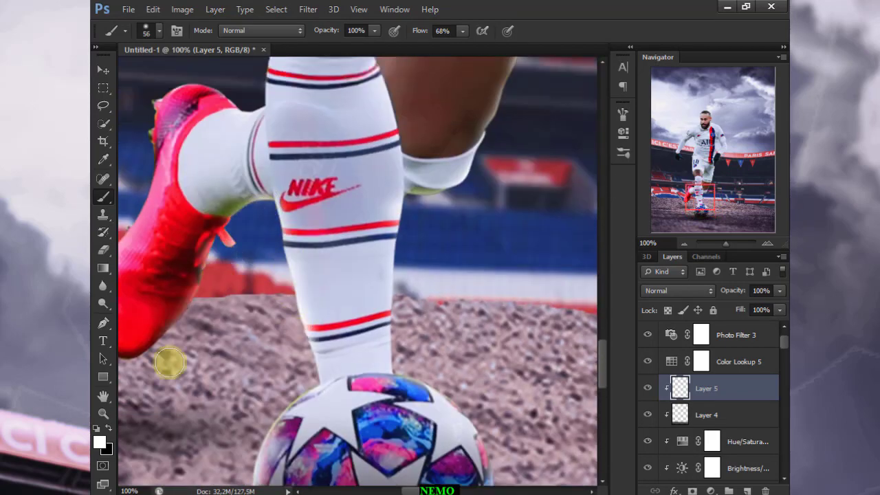
pyautogui.hscroll(-3, 168, 371)
pyautogui.hscroll(-2, 345, 374)
pyautogui.scroll(3, 386, 216)
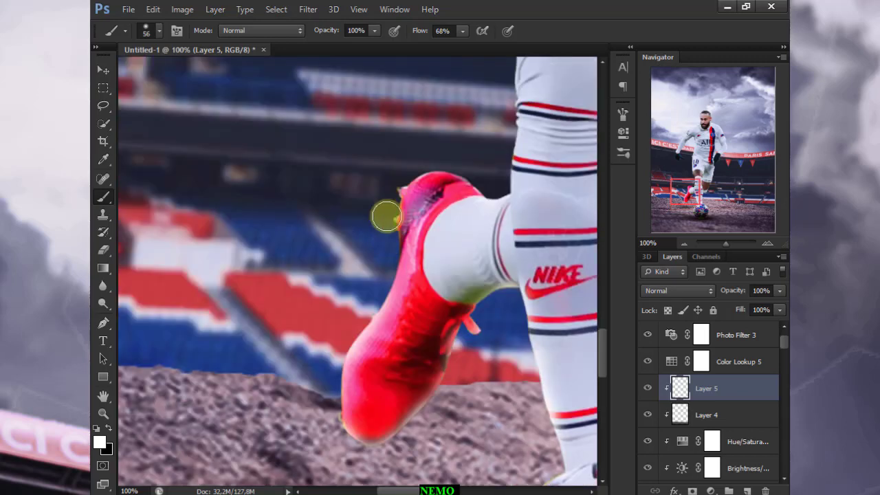
pyautogui.scroll(5, 505, 222)
pyautogui.scroll(5, 477, 200)
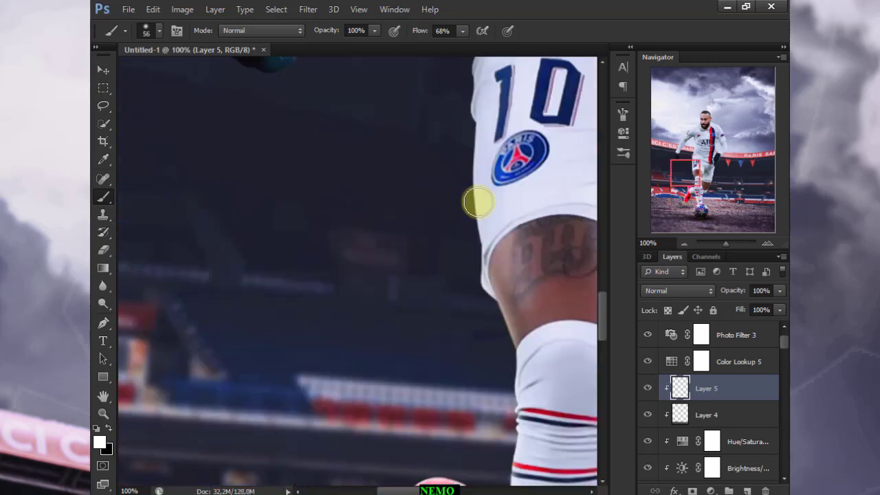
pyautogui.scroll(3, 458, 179)
pyautogui.scroll(1, 471, 268)
pyautogui.scroll(4, 471, 268)
pyautogui.scroll(2, 490, 204)
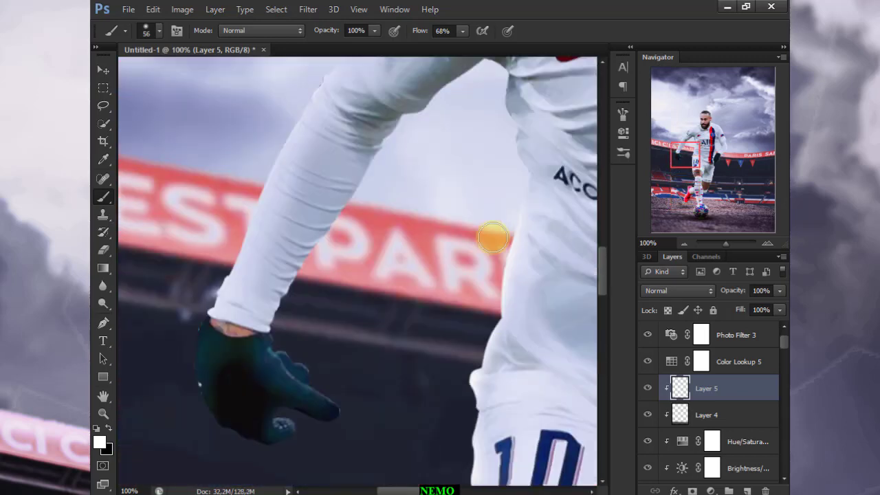
pyautogui.scroll(2, 491, 236)
pyautogui.scroll(-3, 315, 332)
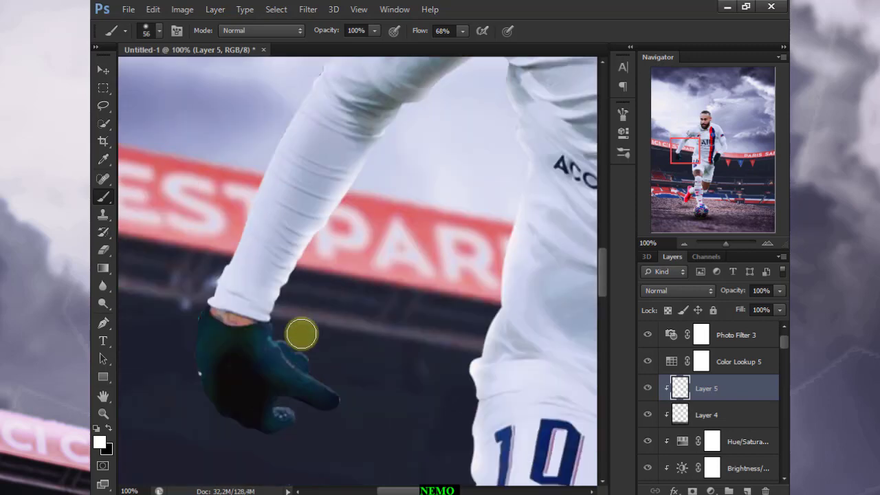
pyautogui.scroll(-2, 300, 334)
pyautogui.scroll(4, 248, 238)
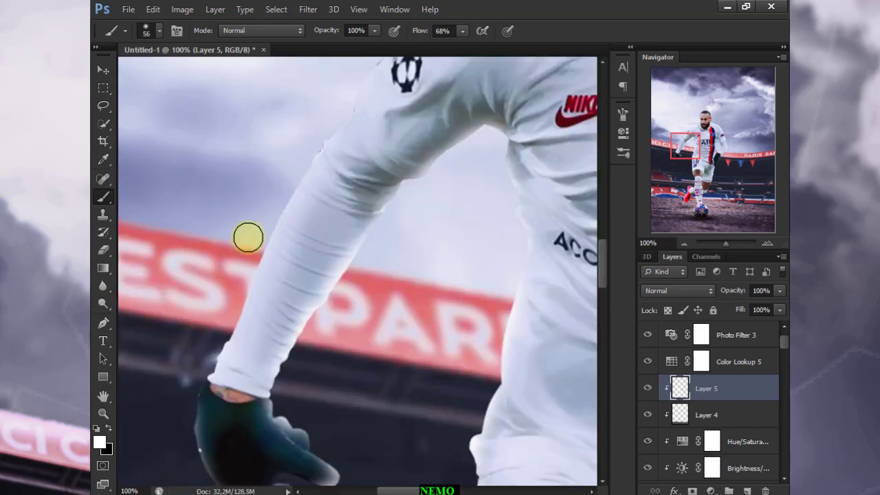
pyautogui.scroll(2, 294, 182)
pyautogui.scroll(2, 348, 172)
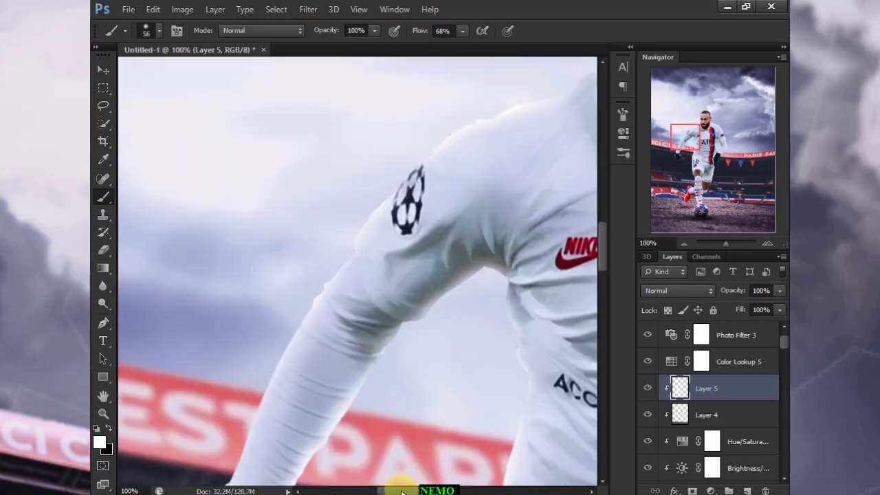
pyautogui.scroll(2, 326, 177)
pyautogui.scroll(2, 378, 121)
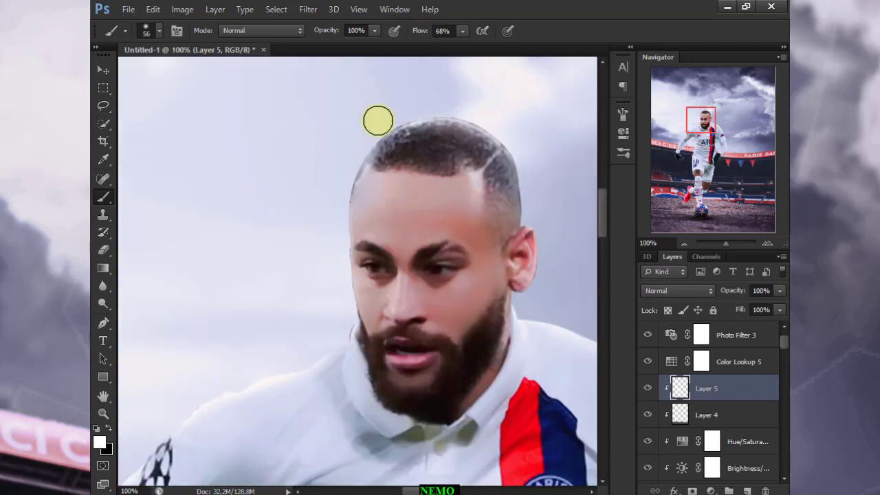
# Step: Fit the poster on screen, delete the stray Color Lookup 6, brighten with a curve, select Layer 5
pyautogui.press('z')
pyautogui.click(500, 30)
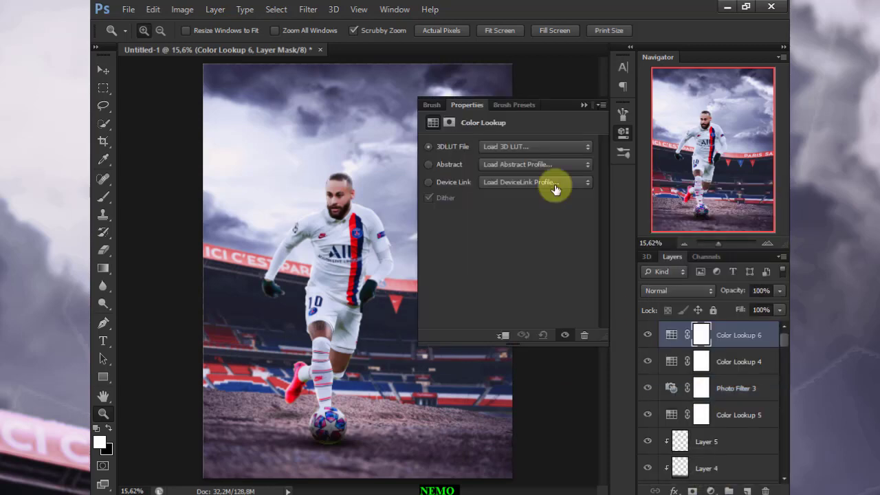
pyautogui.click(564, 146)
pyautogui.press('Delete')
pyautogui.press('Return')
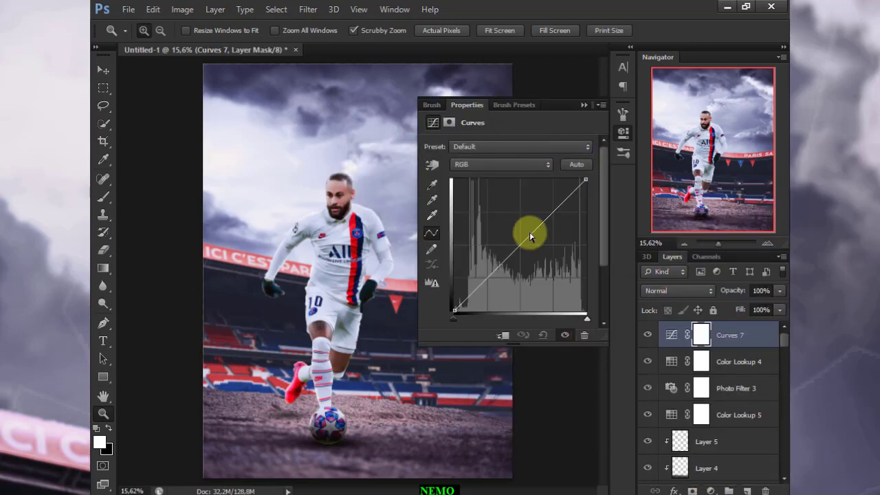
pyautogui.moveTo(530, 236); pyautogui.dragTo(538, 220)
pyautogui.click(722, 419)
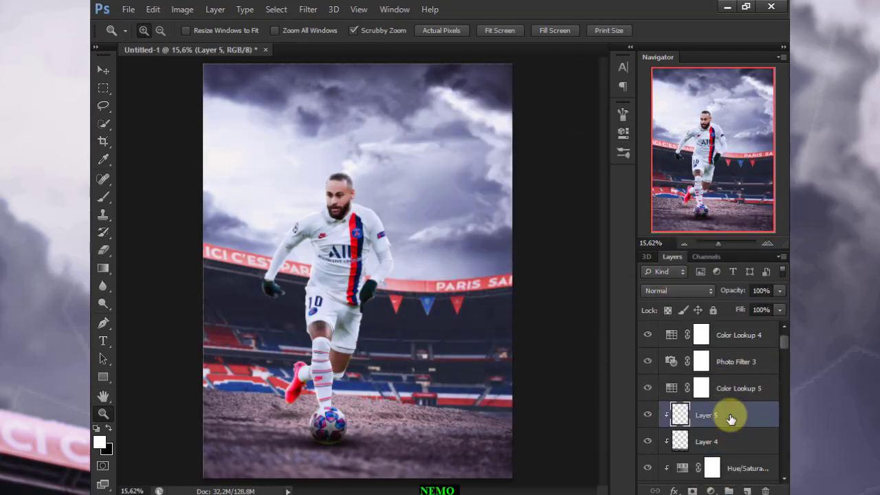
pyautogui.click(128, 9)
# Step: Place the PSG flag image from the phone's Download folder
pyautogui.click(147, 229)
pyautogui.doubleClick(266, 168)
pyautogui.doubleClick(268, 112)
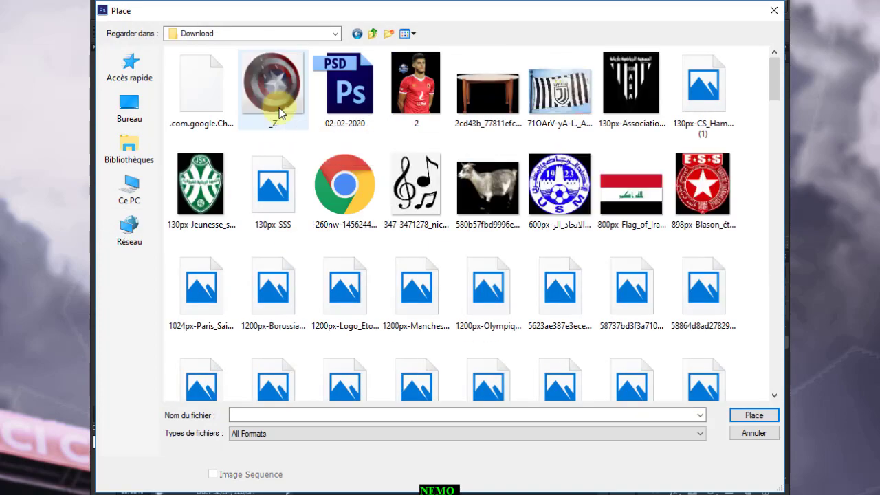
pyautogui.scroll(-5, 423, 214)
pyautogui.scroll(-5, 423, 208)
pyautogui.doubleClick(563, 109)
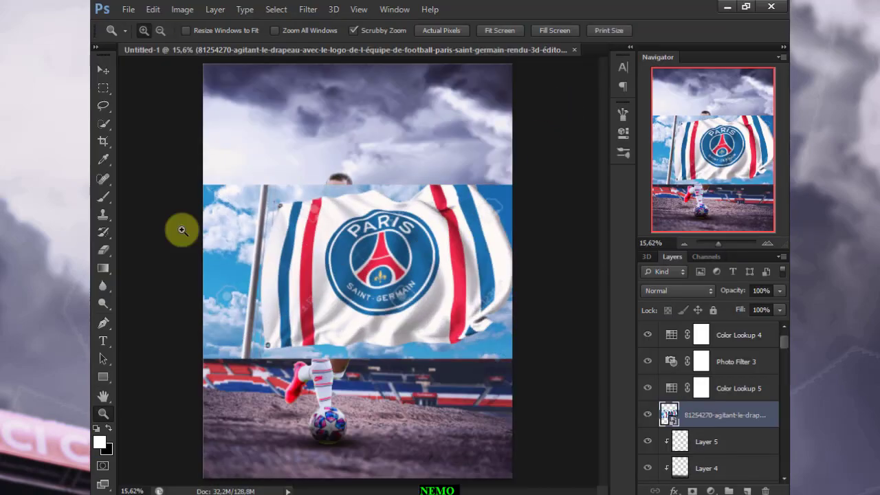
# Step: Select the flag with Quick Selection and copy it onto its own Layer 6
pyautogui.moveTo(304, 257)
pyautogui.mouseDown()
pyautogui.moveTo(362, 223)
pyautogui.moveTo(373, 314)
pyautogui.moveTo(448, 191)
pyautogui.moveTo(468, 330)
pyautogui.mouseUp()
pyautogui.moveTo(497, 296); pyautogui.dragTo(449, 202)
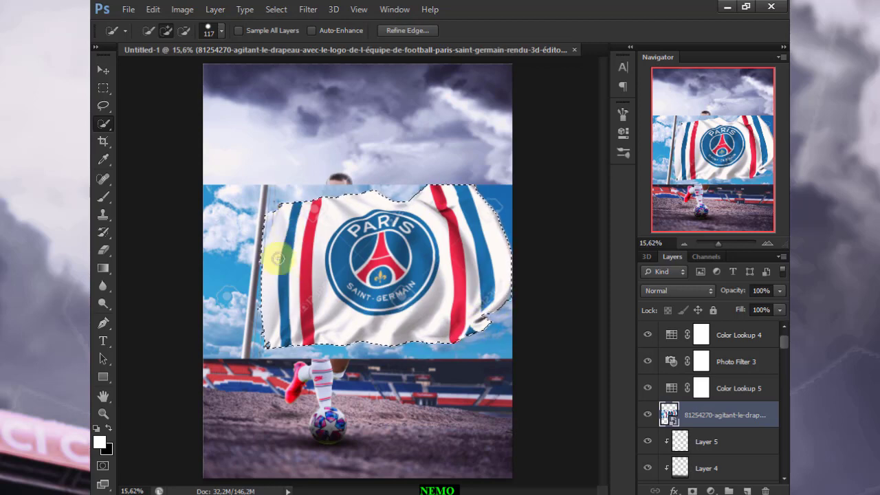
pyautogui.press('alt')
pyautogui.click(471, 301)
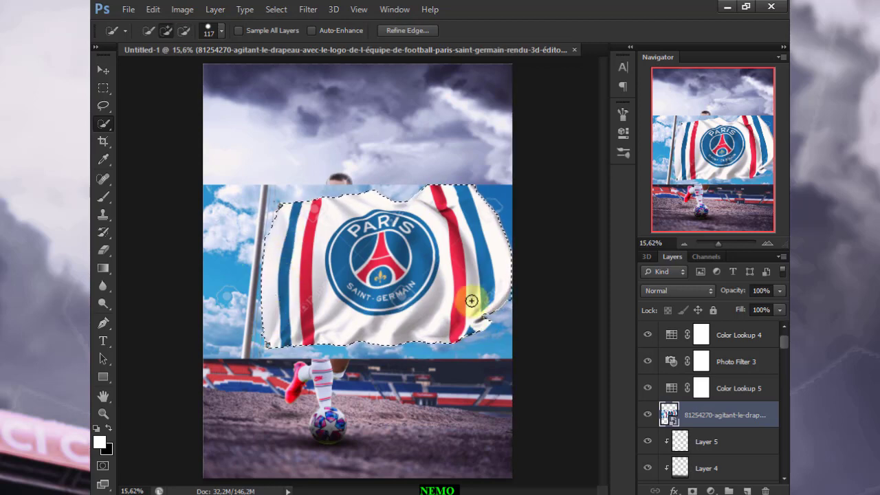
pyautogui.hotkey('ctrl', 'j')
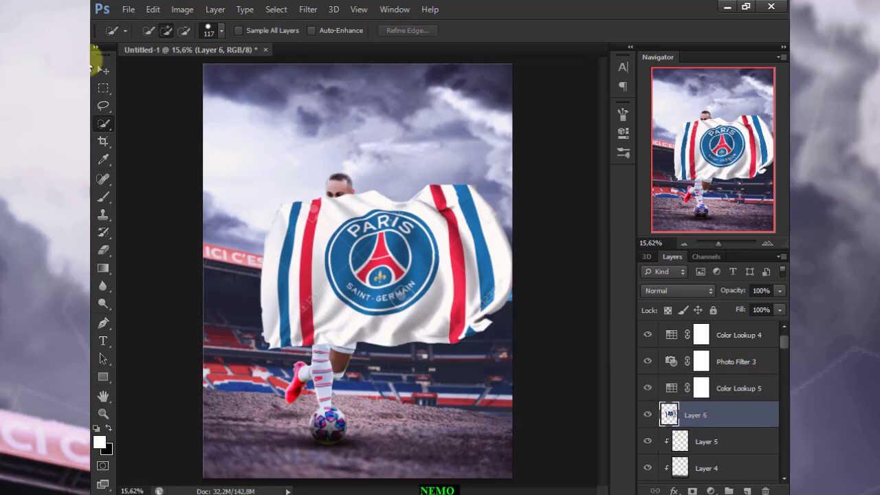
# Step: Move the cut-out flag down and tilt it into the bottom-right corner
pyautogui.click(103, 69)
pyautogui.moveTo(409, 172)
pyautogui.mouseDown()
pyautogui.moveTo(416, 227)
pyautogui.moveTo(403, 230)
pyautogui.mouseUp()
pyautogui.moveTo(481, 286)
pyautogui.mouseDown()
pyautogui.moveTo(499, 419)
pyautogui.moveTo(477, 385)
pyautogui.moveTo(533, 438)
pyautogui.mouseUp()
# Step: Apply a Motion Blur of 35°, 49 pixels to the flag
pyautogui.press('Return')
pyautogui.click(308, 9)
pyautogui.click(516, 261)
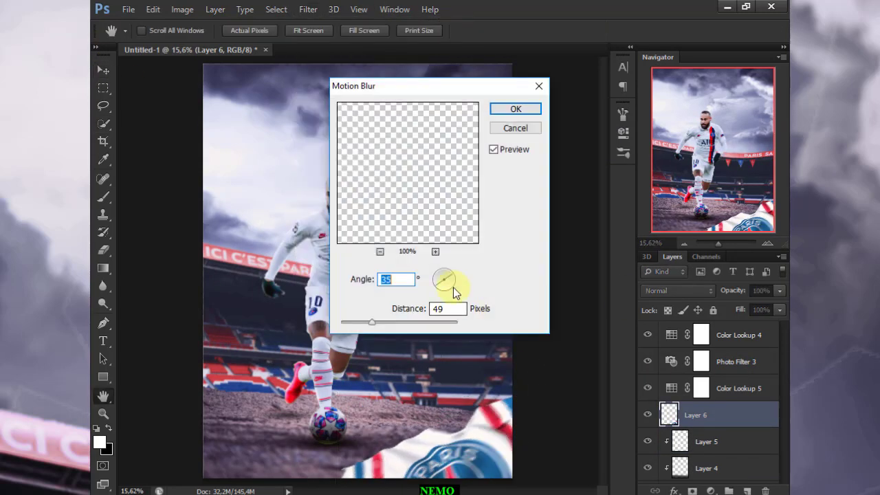
pyautogui.moveTo(377, 325); pyautogui.dragTo(374, 325)
pyautogui.click(516, 108)
# Step: Apply a 6.8 px Gaussian Blur to the flag
pyautogui.click(308, 9)
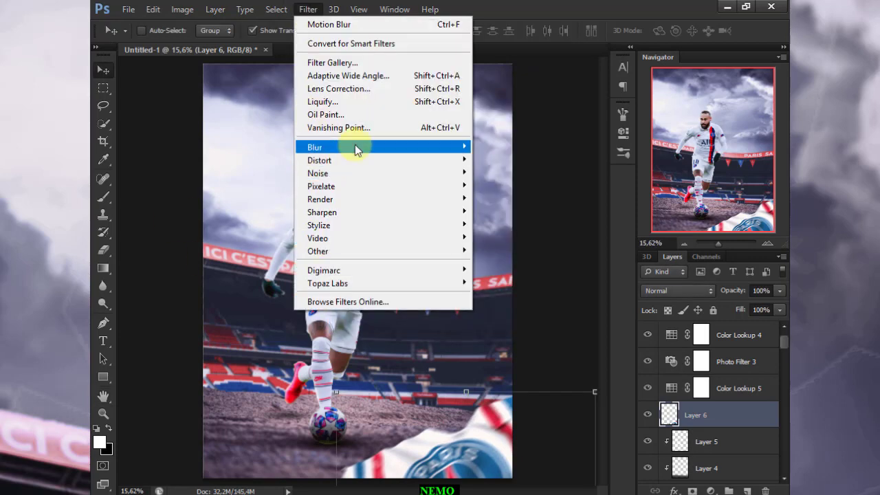
pyautogui.click(536, 255)
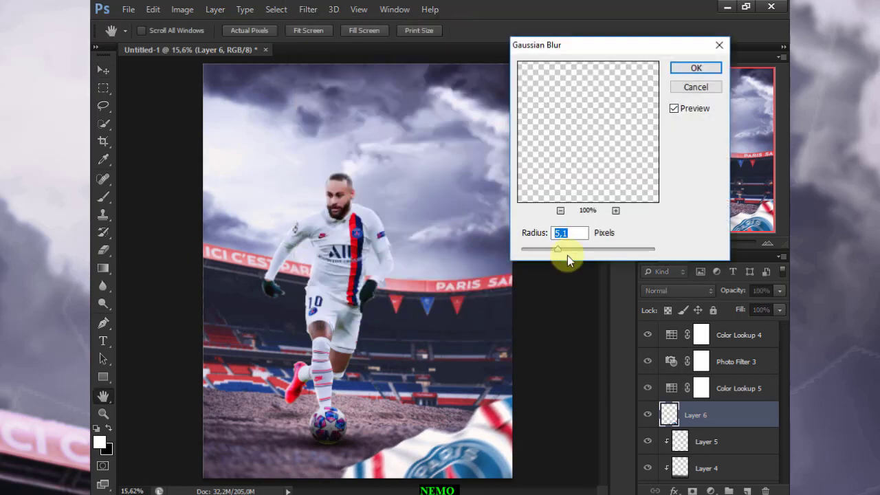
pyautogui.click(688, 72)
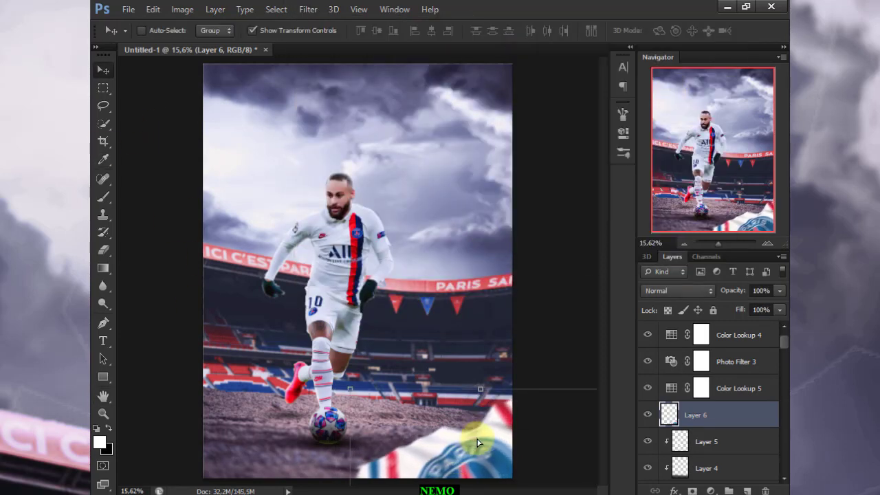
# Step: Rotate the flag by about 4 degrees
pyautogui.hotkey('ctrl', 't')
pyautogui.moveTo(484, 357); pyautogui.dragTo(496, 359)
pyautogui.press('Return')
pyautogui.press('z')
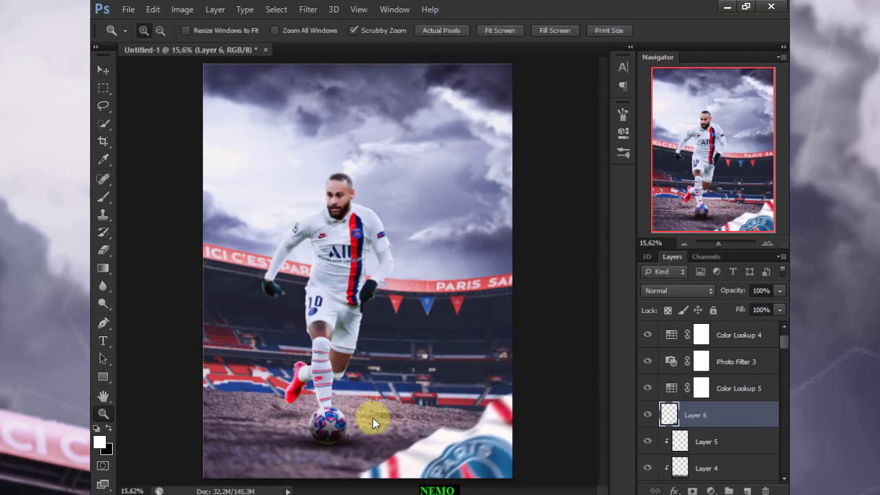
# Step: Add a Brightness/Contrast adjustment clipped to the flag layer
pyautogui.click(710, 491)
pyautogui.click(708, 253)
pyautogui.click(508, 336)
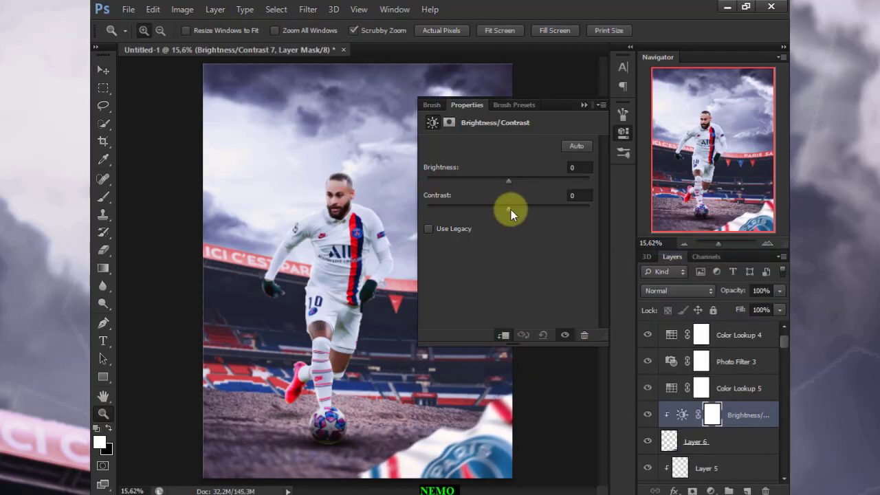
# Step: Brighten the flag slightly and add a new empty layer clipped above it
pyautogui.moveTo(515, 184); pyautogui.dragTo(501, 183)
pyautogui.click(729, 490)
pyautogui.rightClick(739, 414)
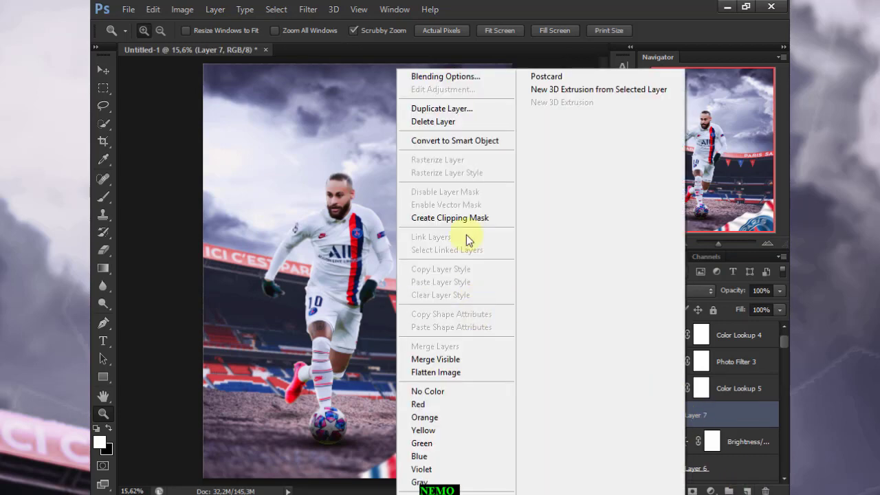
pyautogui.click(472, 215)
pyautogui.click(430, 448)
pyautogui.scroll(-3, 429, 448)
# Step: Paint soft light along the flag's upper edge with a large soft brush, blended as Overlay
pyautogui.press('b')
pyautogui.rightClick(298, 208)
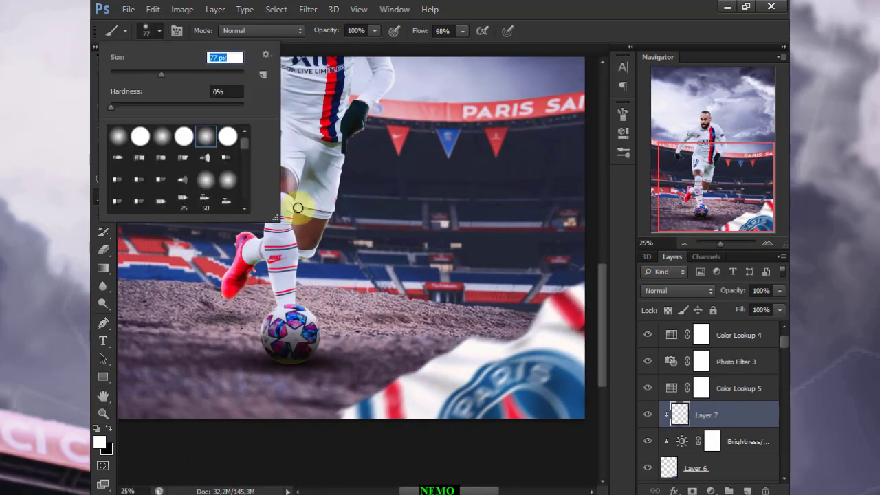
pyautogui.press('Return')
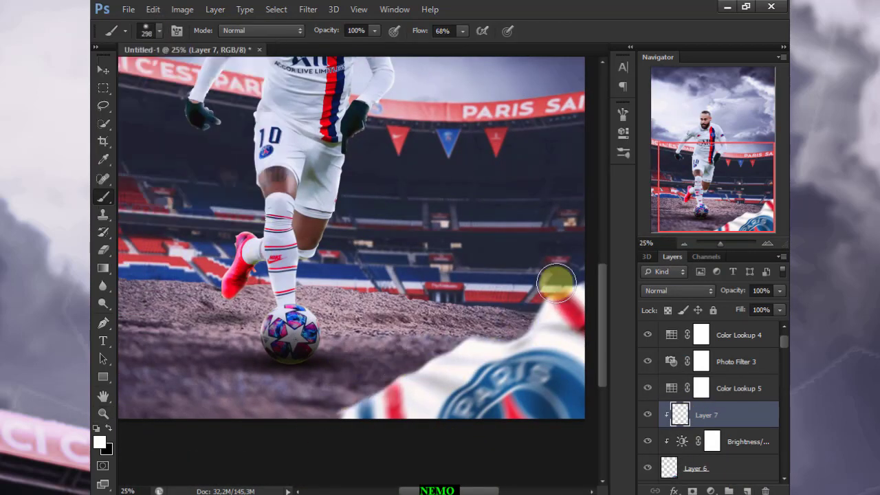
pyautogui.moveTo(556, 275); pyautogui.dragTo(422, 269)
pyautogui.click(677, 290)
pyautogui.click(690, 169)
# Step: Duplicate the flag light layer, resize the copy and lower its opacity to 45%
pyautogui.rightClick(677, 418)
pyautogui.click(694, 130)
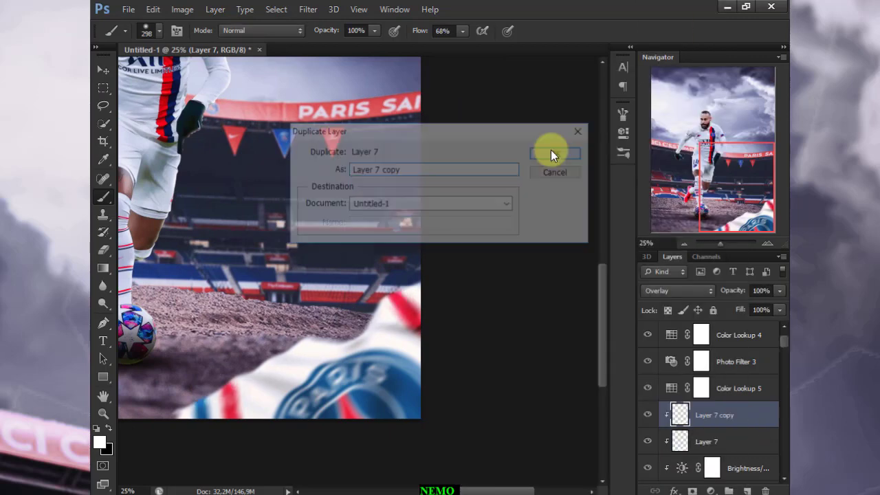
pyautogui.click(550, 150)
pyautogui.press('v')
pyautogui.moveTo(266, 424); pyautogui.dragTo(266, 463)
pyautogui.moveTo(780, 290); pyautogui.dragTo(742, 301)
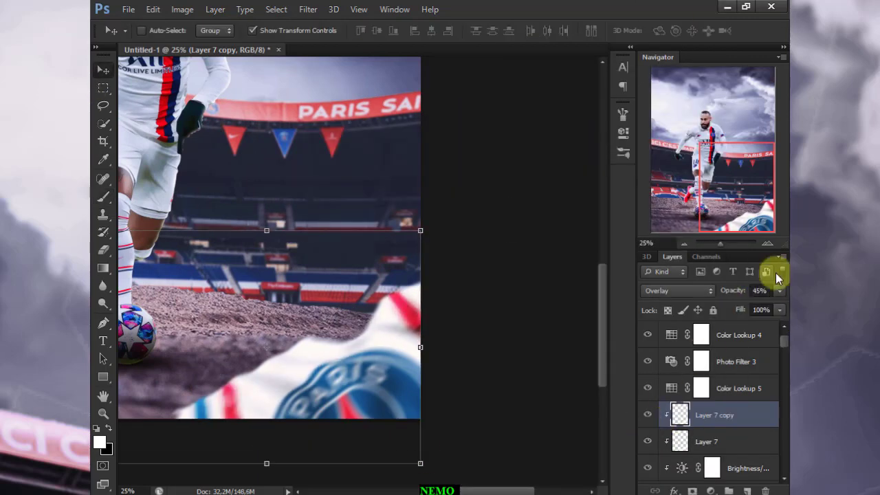
# Step: Add a new empty layer clipped to the lower Brightness/Contrast adjustment
pyautogui.press('z')
pyautogui.hotkey('ctrl', '0')
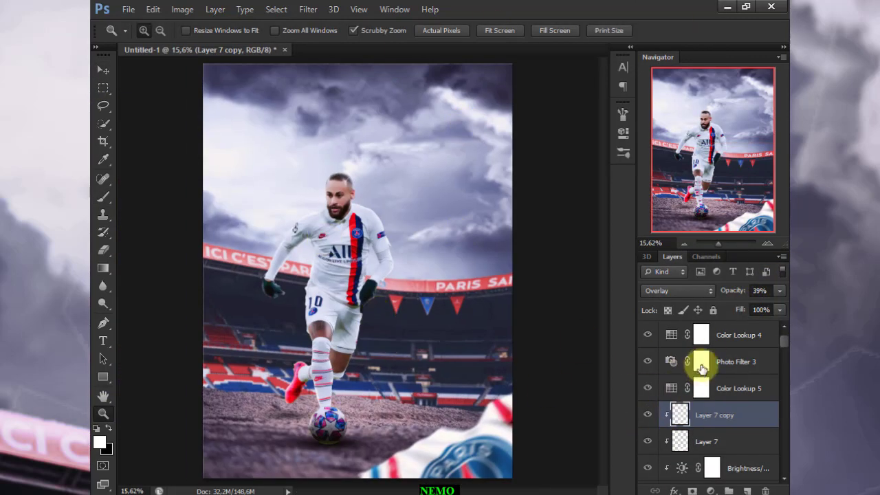
pyautogui.scroll(-3, 712, 436)
pyautogui.scroll(-2, 687, 437)
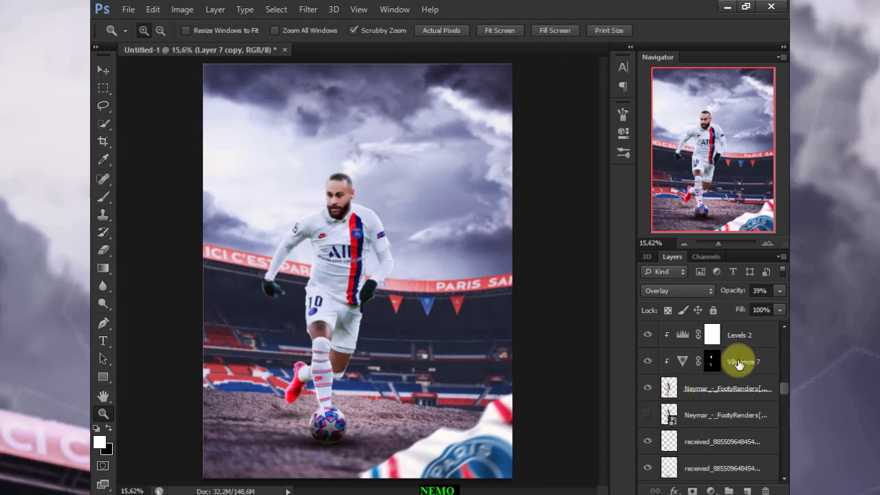
pyautogui.scroll(-5, 730, 403)
pyautogui.scroll(-3, 729, 387)
pyautogui.click(730, 389)
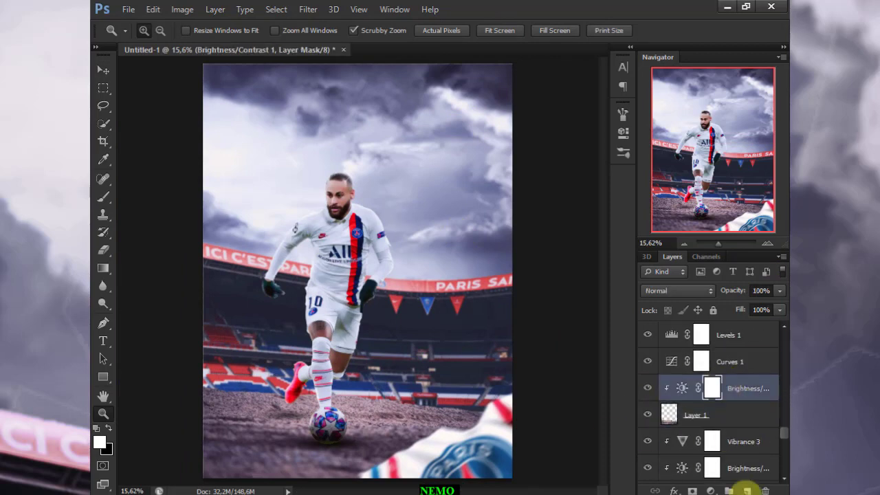
pyautogui.click(747, 490)
pyautogui.rightClick(728, 389)
pyautogui.click(526, 275)
# Step: Paint soft light beside the player's legs on Layer 8, set to Overlay at 55% opacity
pyautogui.click(216, 403)
pyautogui.click(103, 196)
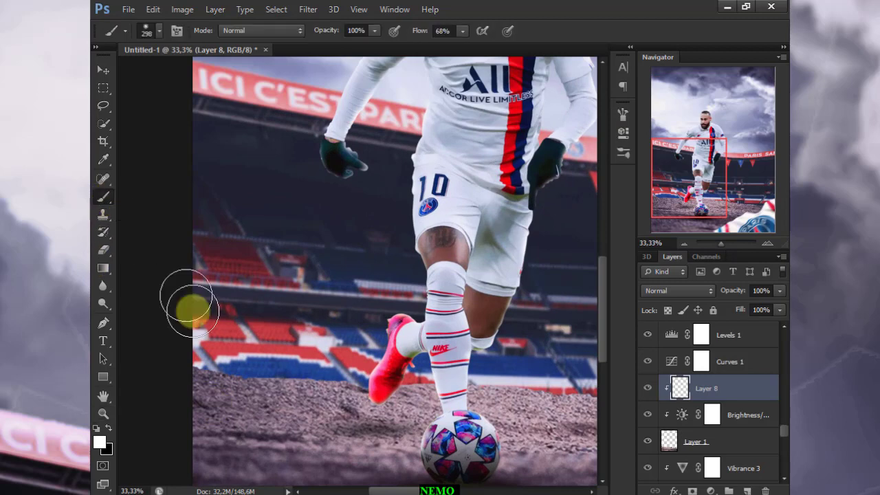
pyautogui.hscroll(5, 481, 373)
pyautogui.press('z')
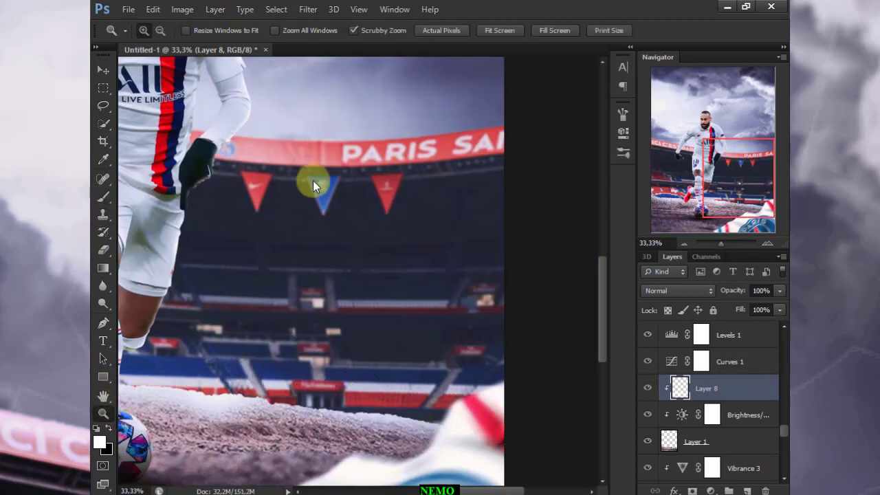
pyautogui.hotkey('ctrl', '0')
pyautogui.click(677, 290)
pyautogui.click(658, 169)
pyautogui.click(779, 291)
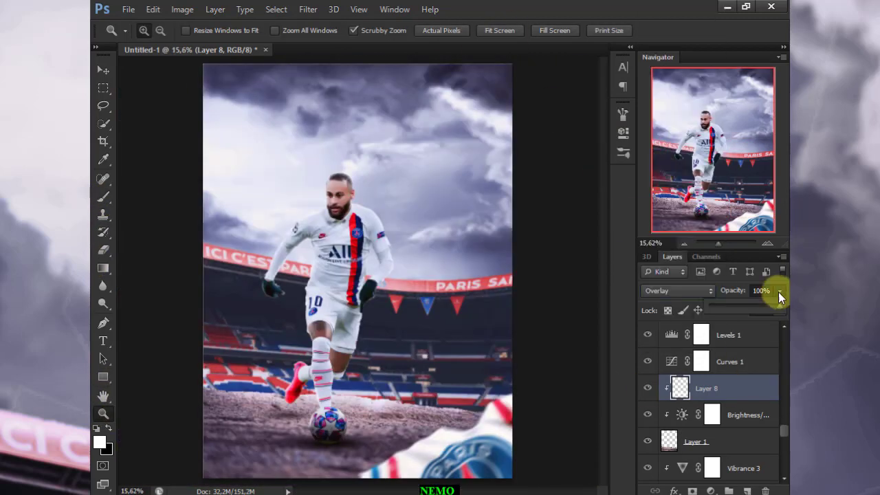
pyautogui.moveTo(778, 291); pyautogui.dragTo(744, 307)
# Step: Add another new layer clipped to the one below it
pyautogui.scroll(-3, 731, 385)
pyautogui.click(730, 389)
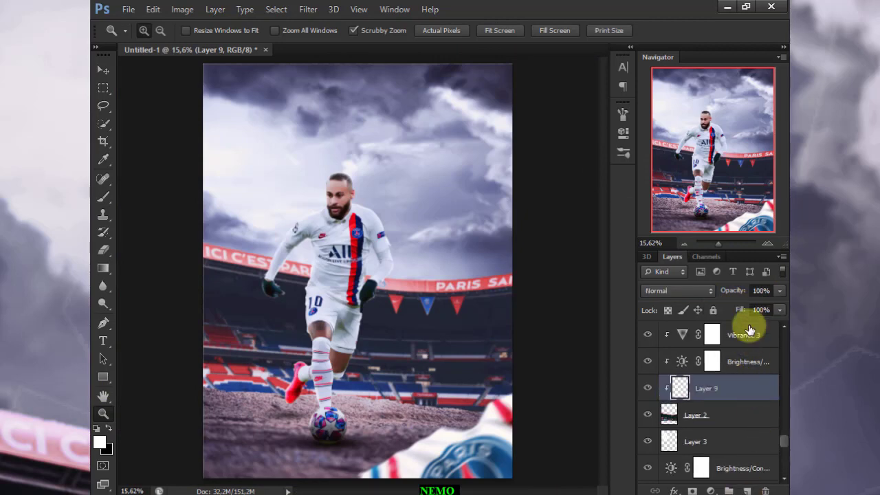
pyautogui.hotkey('ctrl', 'shift', 'alt', 'n')
# Step: Load 3Strip.look into the Color Lookup 6 adjustment
pyautogui.click(103, 196)
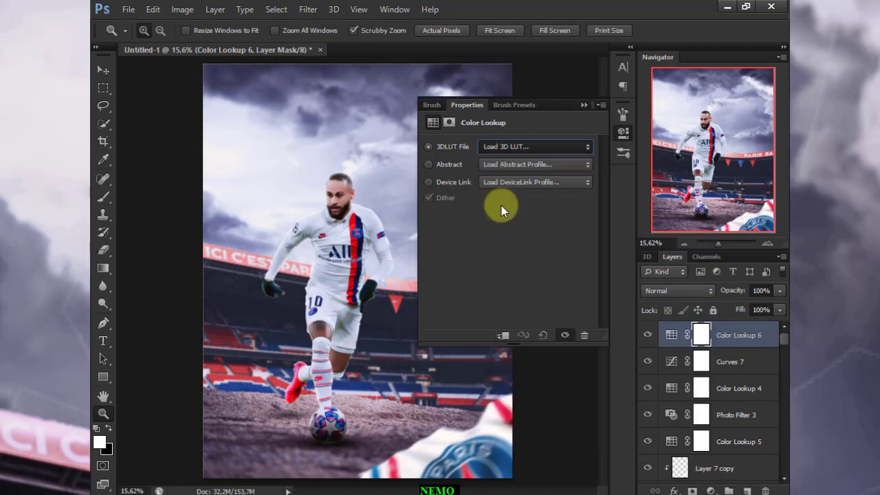
pyautogui.press('Down')
pyautogui.press('Down')
pyautogui.click(779, 290)
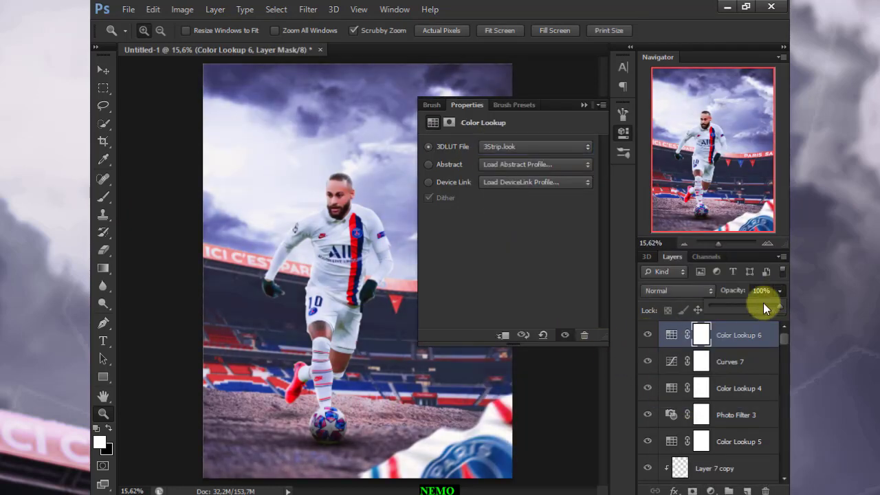
pyautogui.scroll(-5, 731, 363)
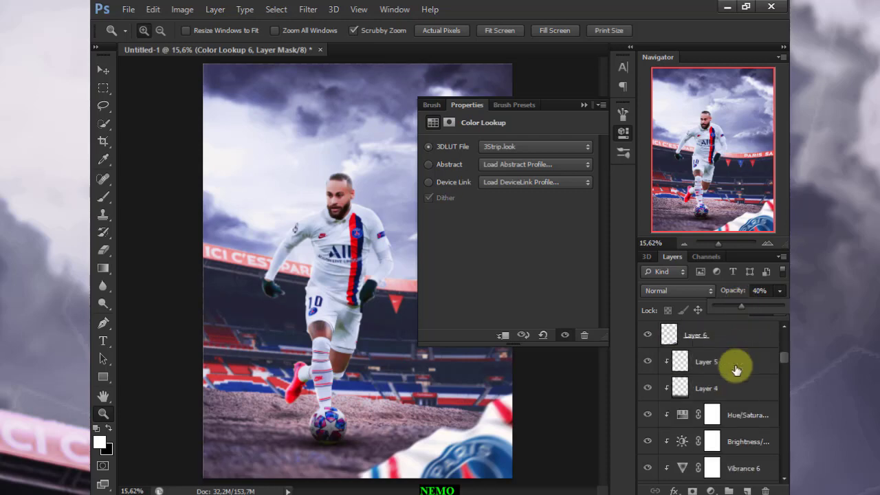
pyautogui.scroll(-3, 730, 385)
# Step: Add a Vibrance adjustment above the lower Brightness/Contrast layer with saturation -58
pyautogui.click(681, 414)
pyautogui.click(623, 132)
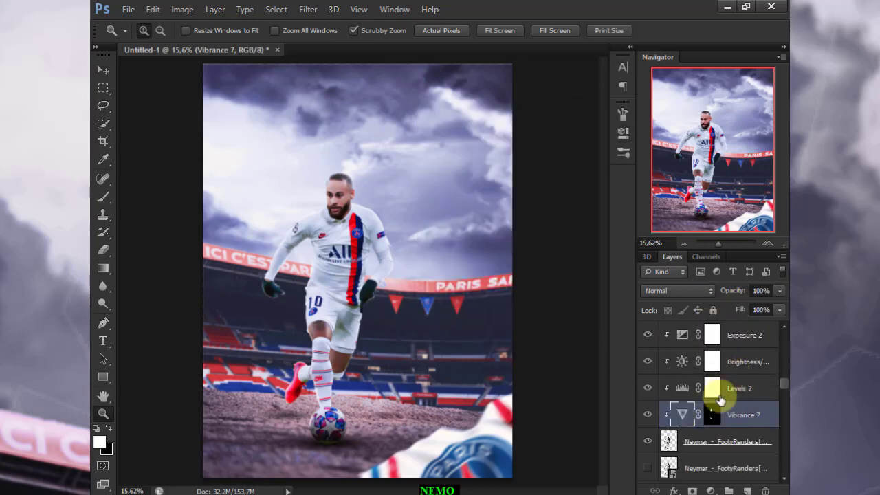
pyautogui.scroll(-3, 722, 413)
pyautogui.scroll(-3, 721, 412)
pyautogui.scroll(-2, 735, 394)
pyautogui.scroll(4, 736, 394)
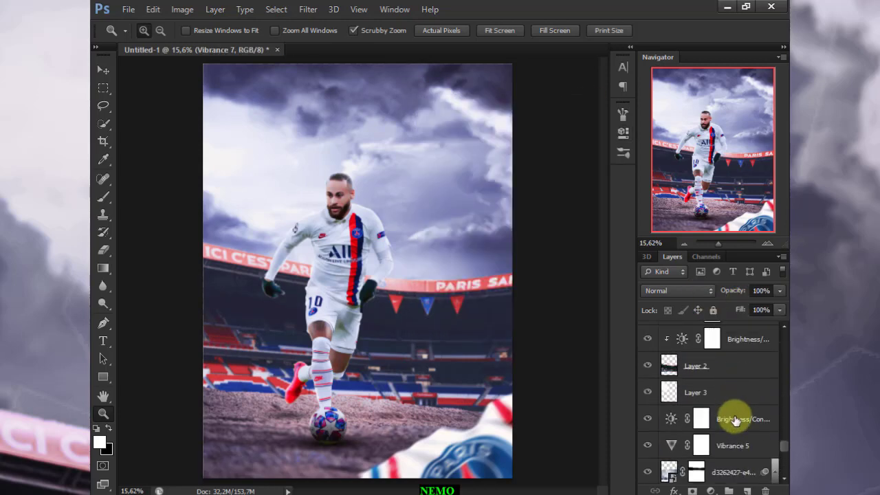
pyautogui.click(731, 419)
pyautogui.click(711, 490)
pyautogui.click(687, 308)
pyautogui.click(710, 490)
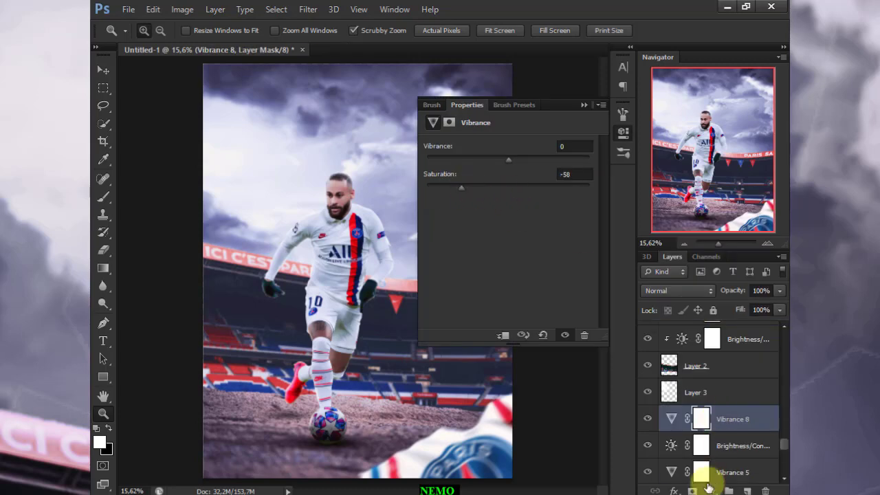
# Step: Add a Brightness/Contrast adjustment with brightness -8 to darken slightly
pyautogui.click(687, 233)
pyautogui.click(489, 178)
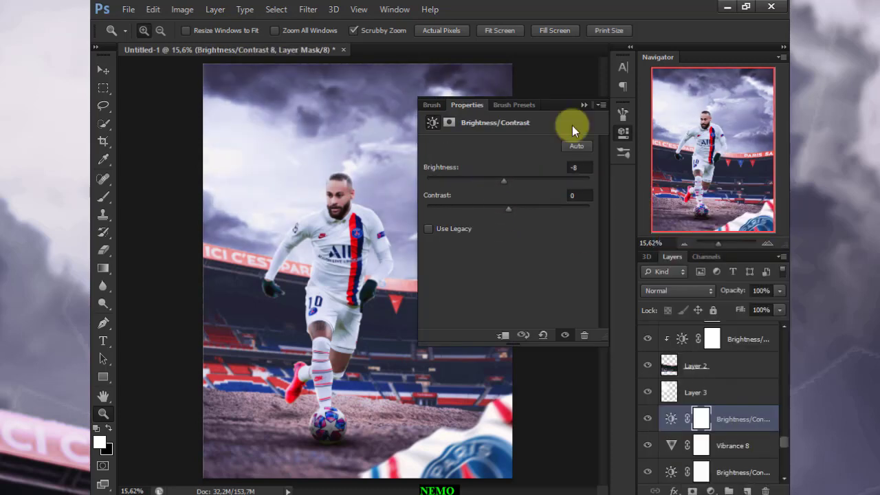
pyautogui.click(623, 132)
# Step: Set the Color Lookup 6 layer's opacity to 48%
pyautogui.scroll(-3, 722, 385)
pyautogui.scroll(-3, 735, 351)
pyautogui.click(746, 335)
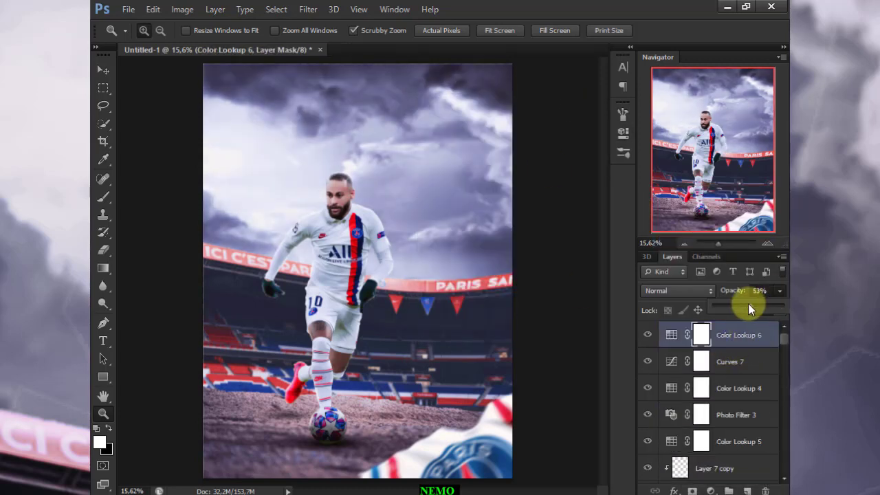
pyautogui.press('4')
pyautogui.press('8')
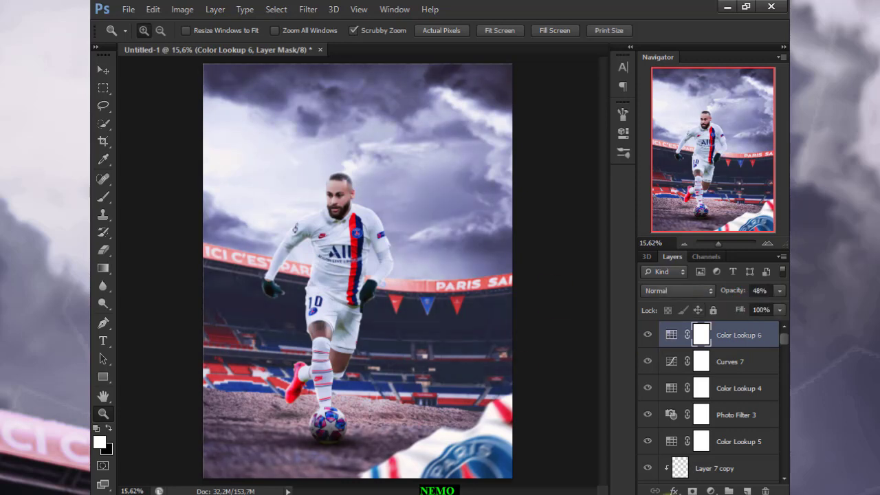